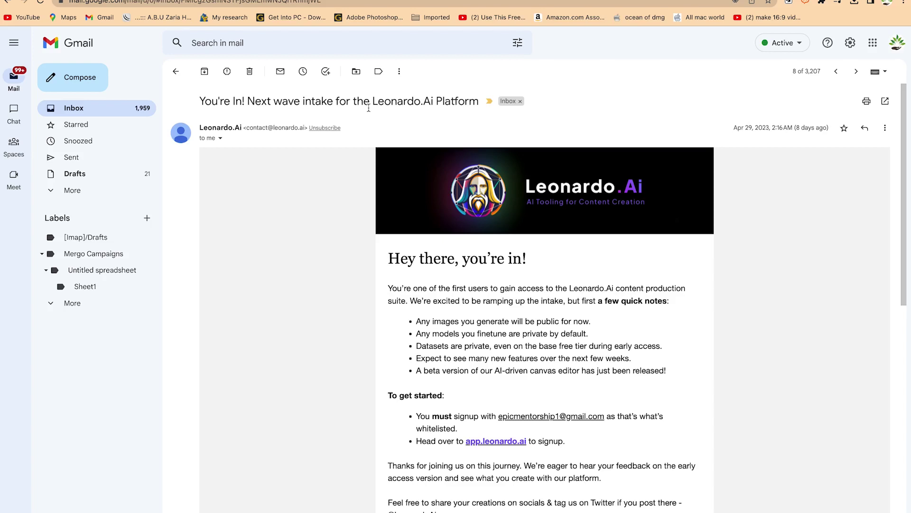
Read through the Leonardo.Ai invitation email in Gmail
mouse_move(452, 156)
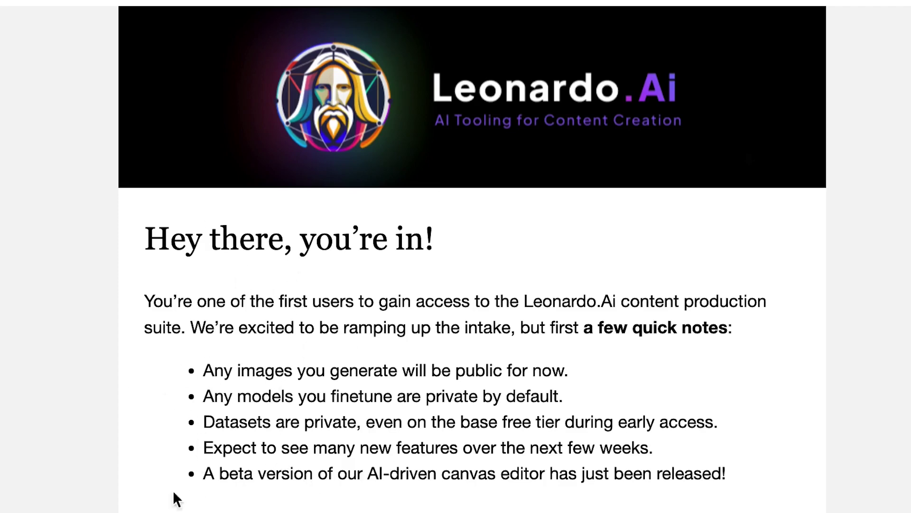
scroll(171, 475, down, 3)
scroll(169, 451, down, 5)
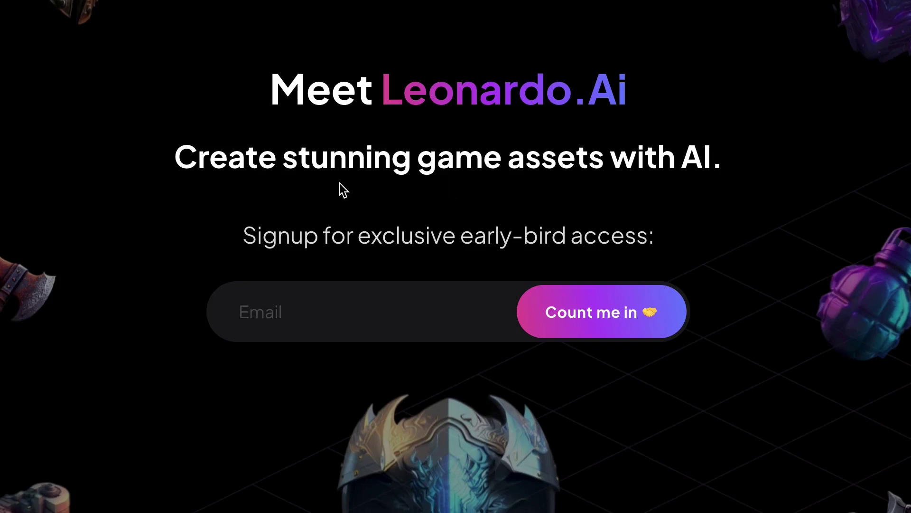
Start filling the signup email field, then dismiss the email autofill suggestion
click(338, 318)
click(326, 305)
click(73, 218)
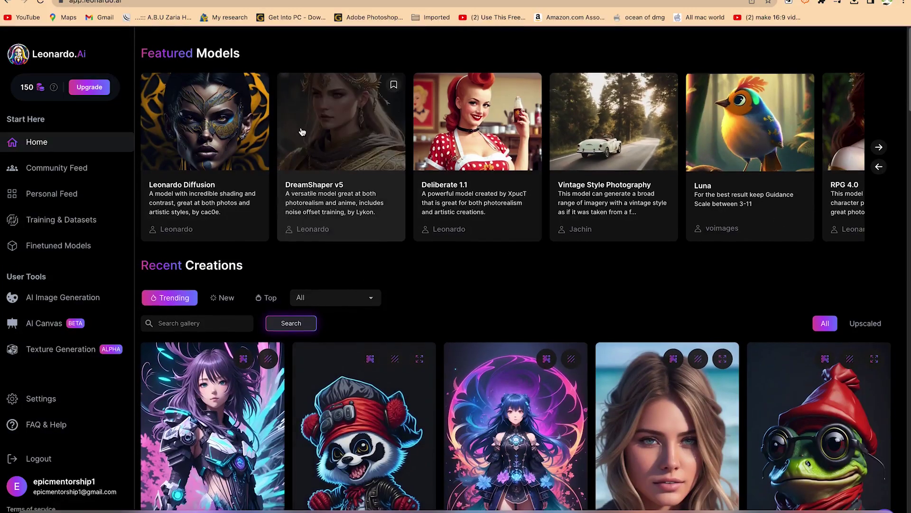
scroll(445, 337, down, 1)
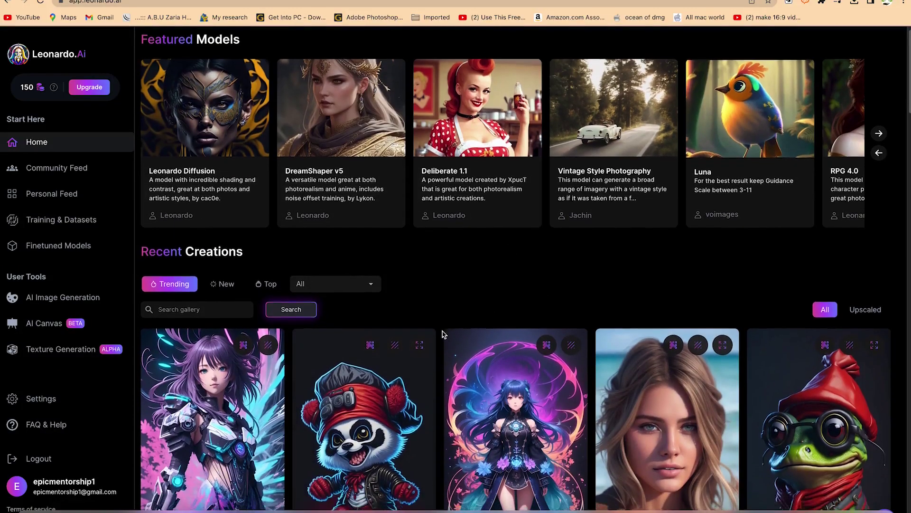
scroll(442, 334, down, 3)
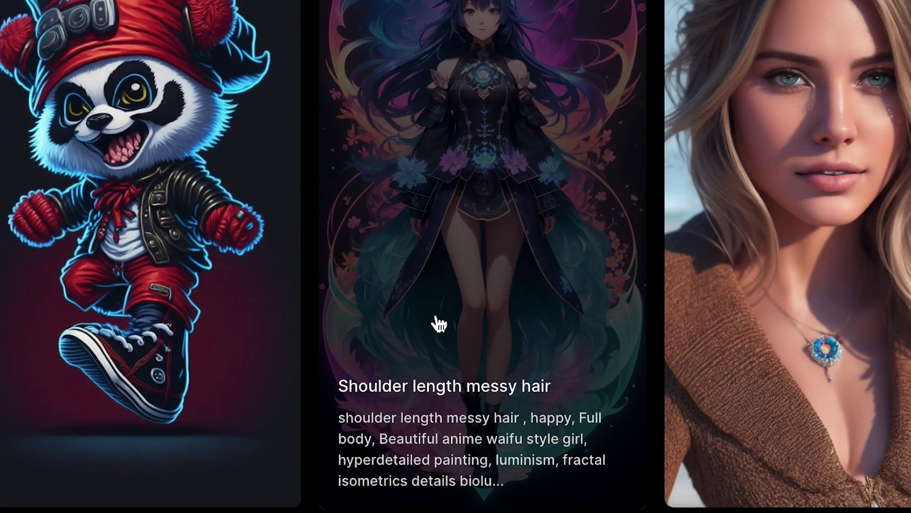
scroll(702, 362, down, 15)
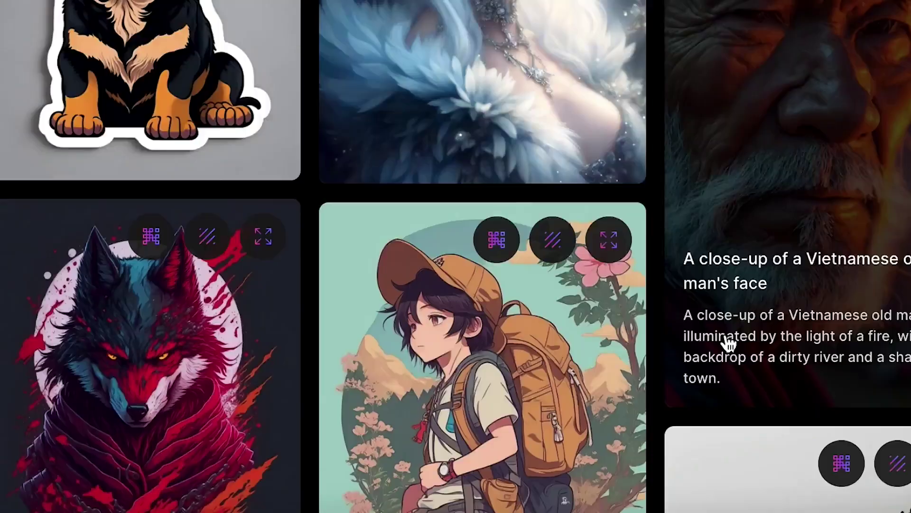
scroll(530, 295, down, 10)
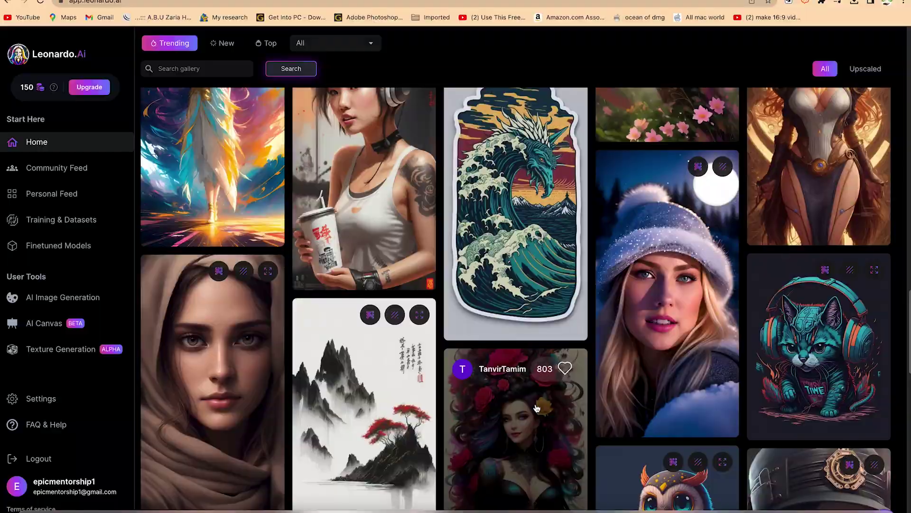
scroll(536, 409, down, 15)
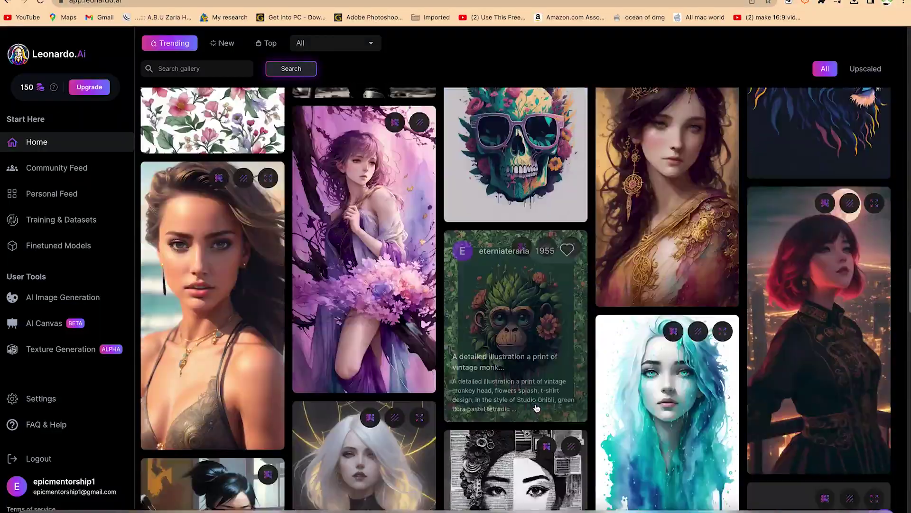
scroll(536, 409, down, 15)
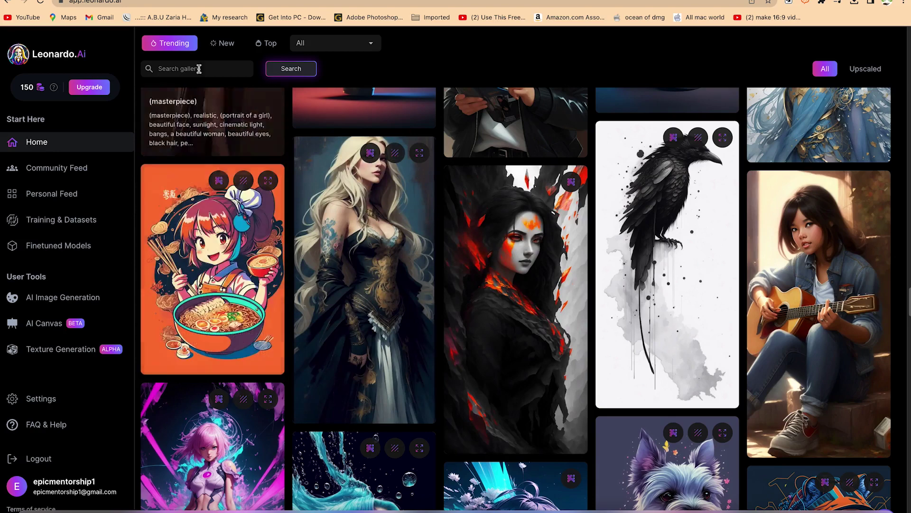
click(220, 43)
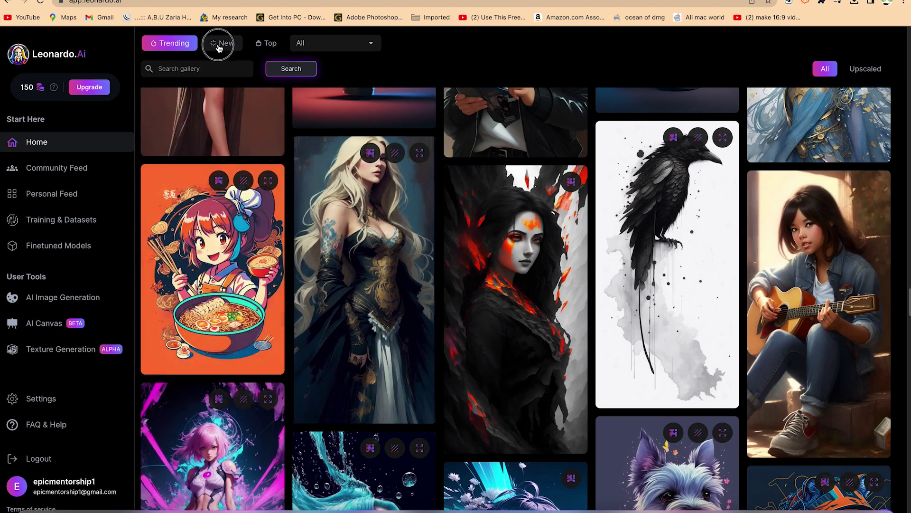
Show Top creations with the All category kept, then move on to the Community Feed
scroll(387, 380, down, 5)
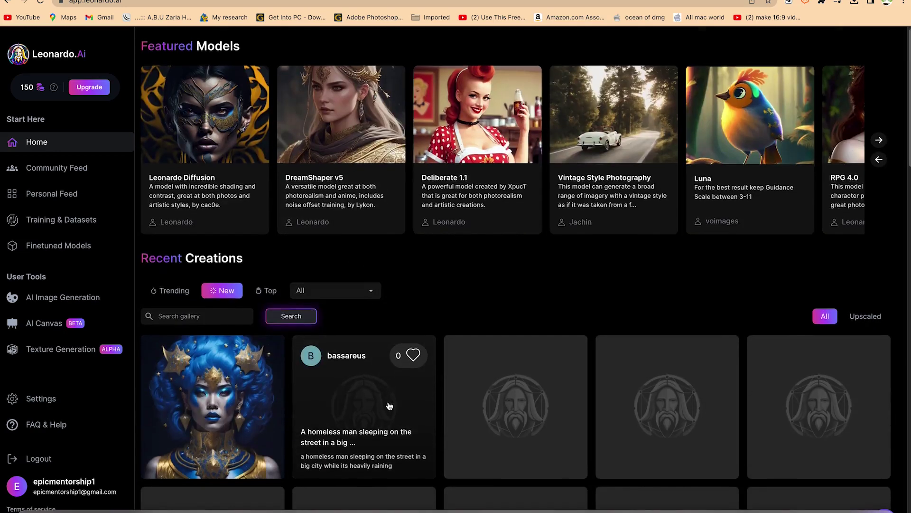
scroll(394, 382, down, 3)
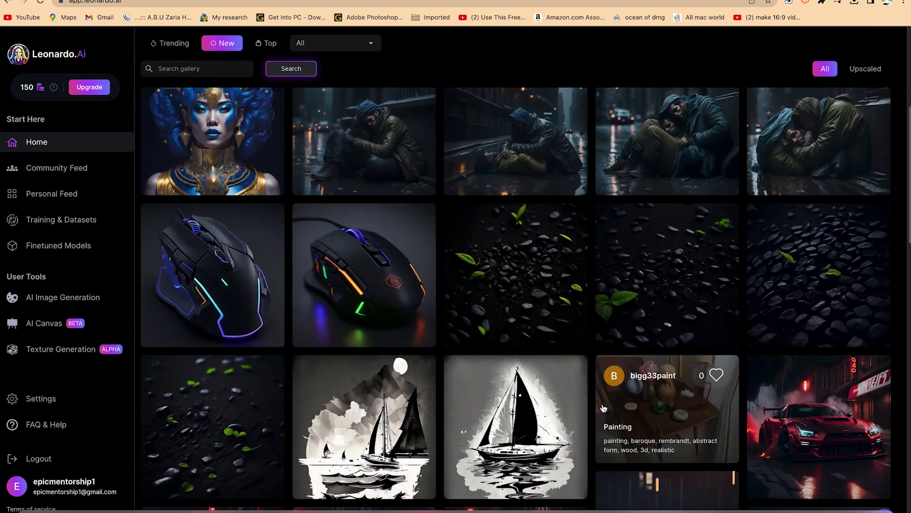
scroll(332, 333, up, 6)
click(267, 299)
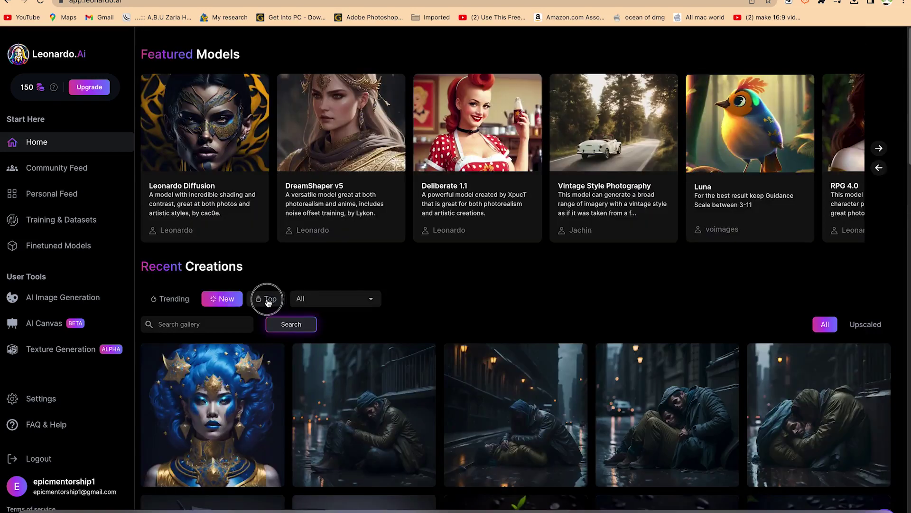
scroll(378, 408, down, 1)
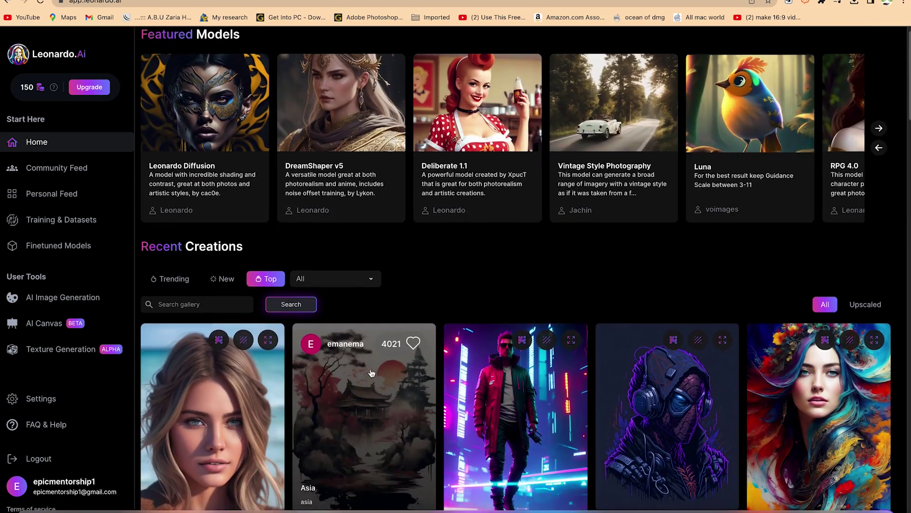
click(328, 279)
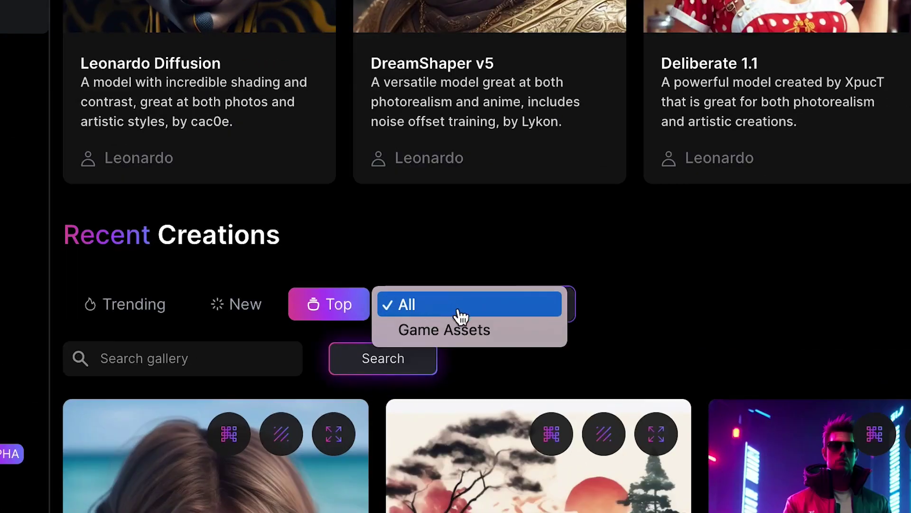
click(747, 311)
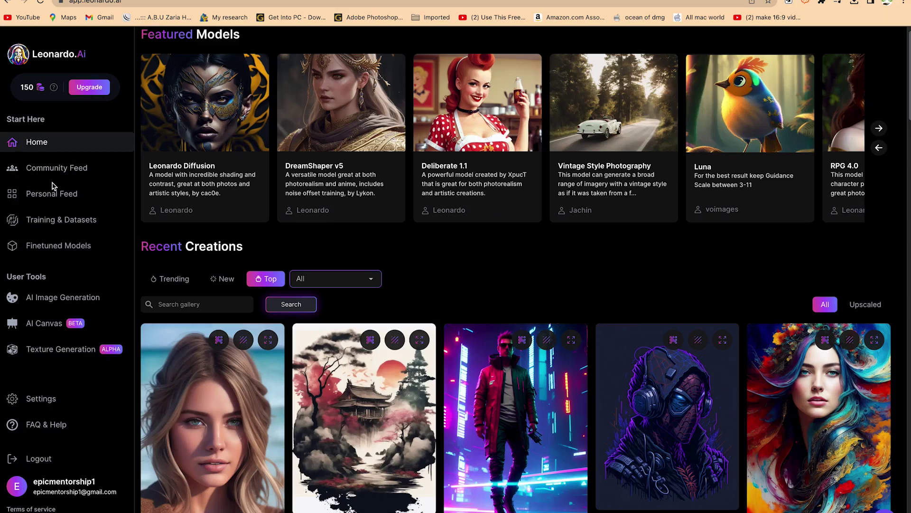
click(54, 179)
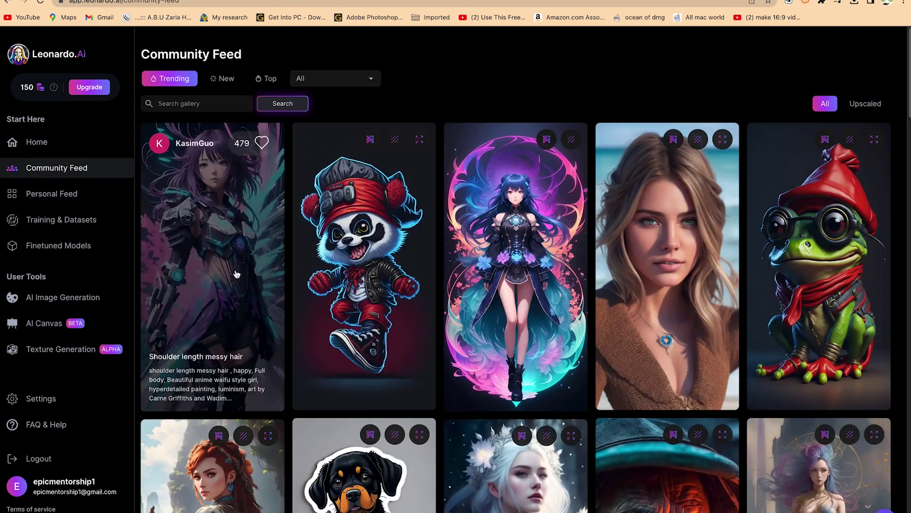
Browse the Community Feed, then view the Personal Feed and the Training & Datasets page
scroll(370, 417, down, 10)
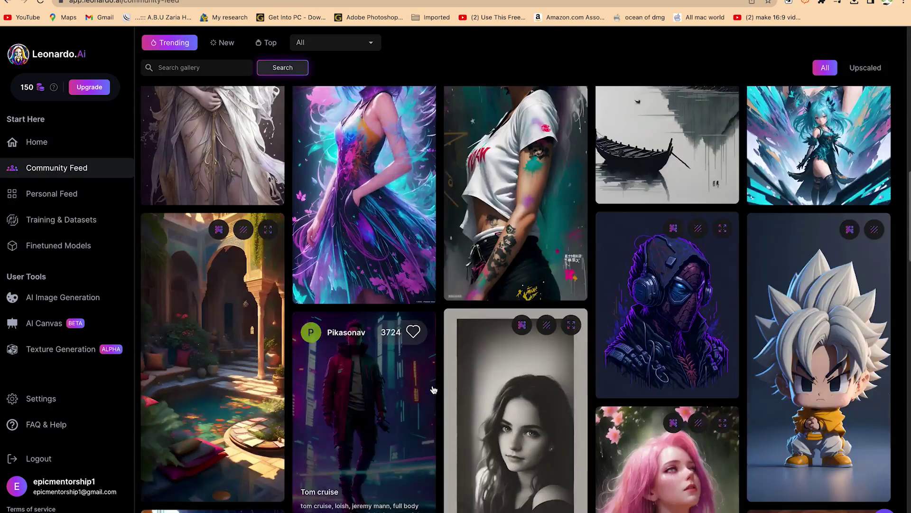
scroll(433, 389, up, 3)
click(55, 202)
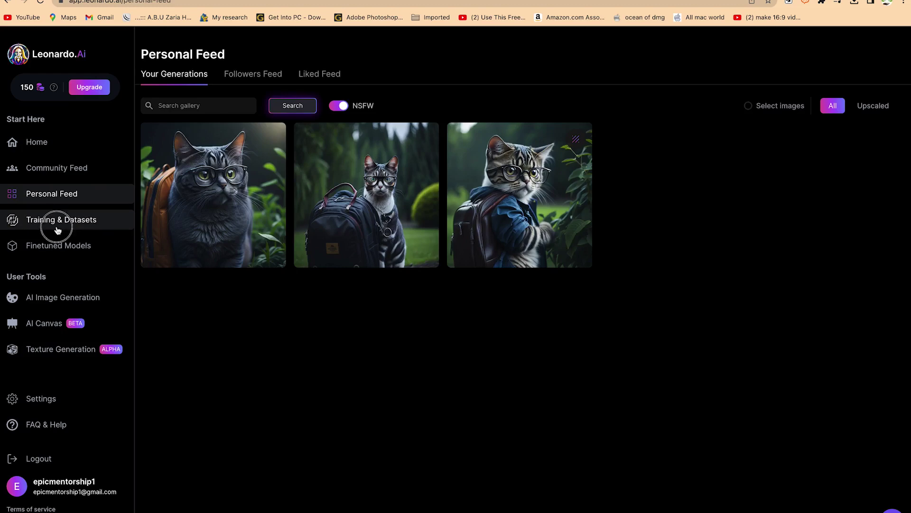
click(57, 228)
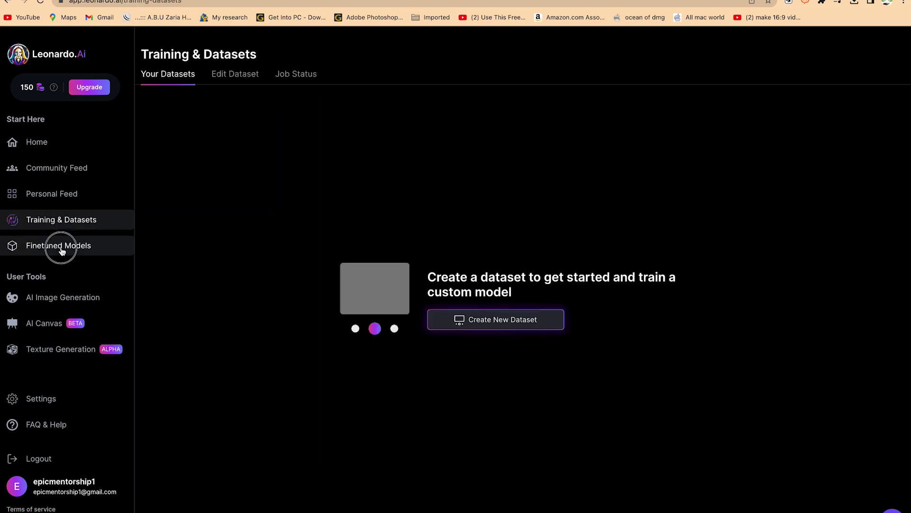
Browse the Finetuned Models library, then go to AI Image Generation
click(61, 246)
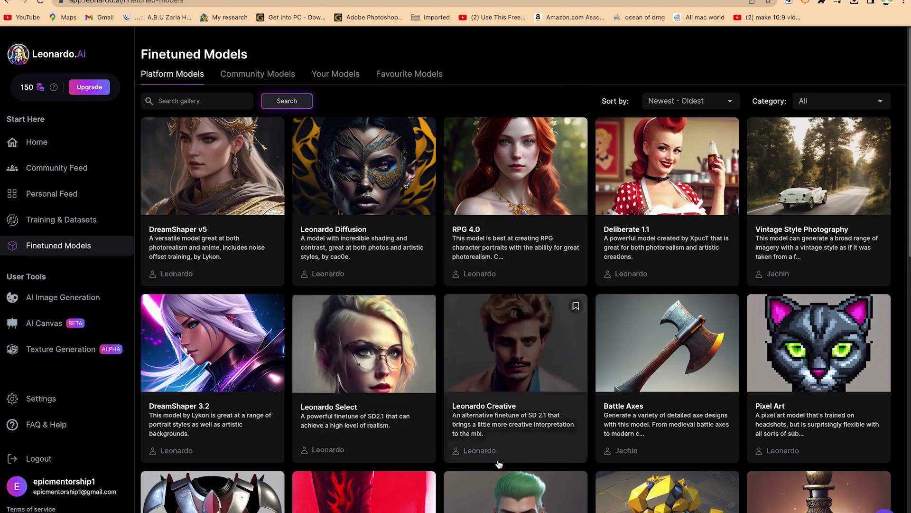
scroll(525, 446, down, 12)
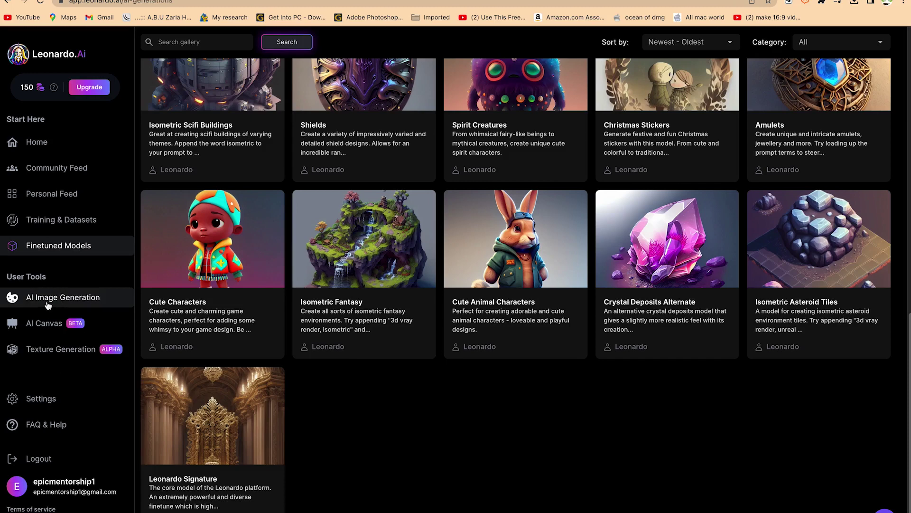
click(48, 306)
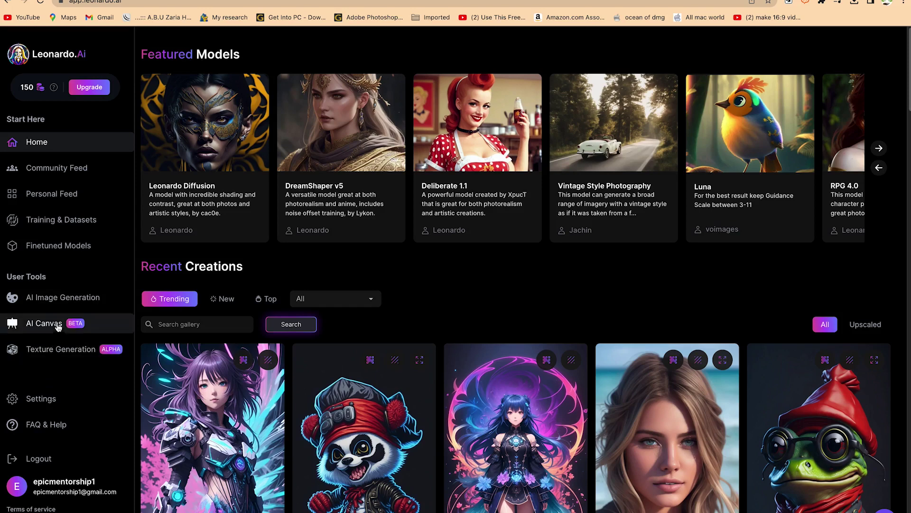
click(62, 297)
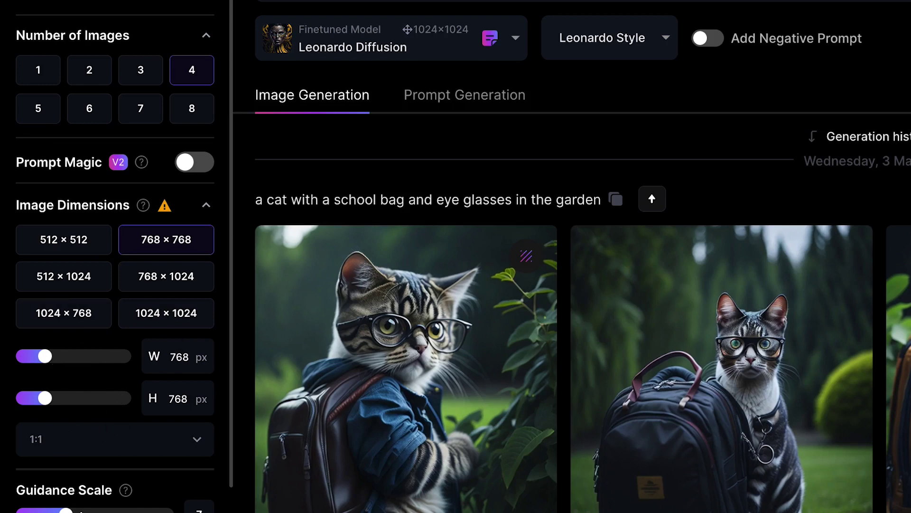
scroll(91, 461, down, 2)
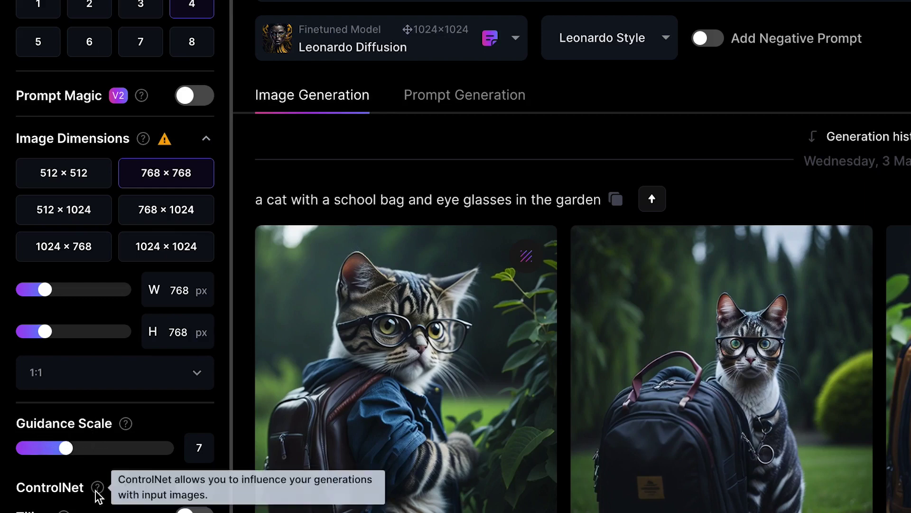
scroll(62, 317, down, 5)
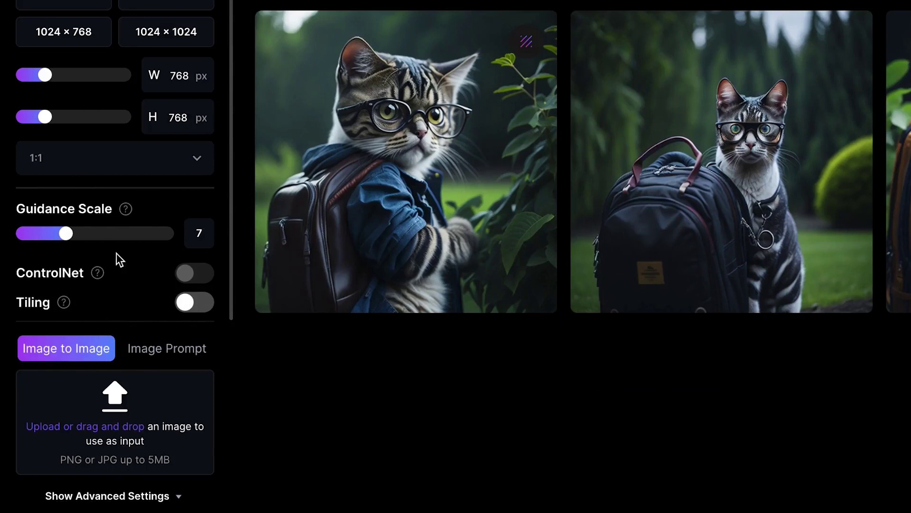
scroll(109, 243, down, 3)
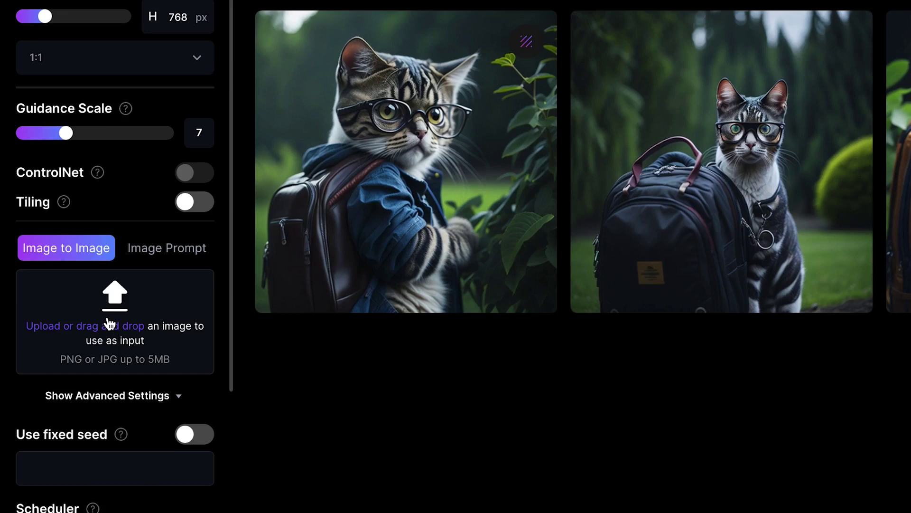
scroll(110, 324, down, 2)
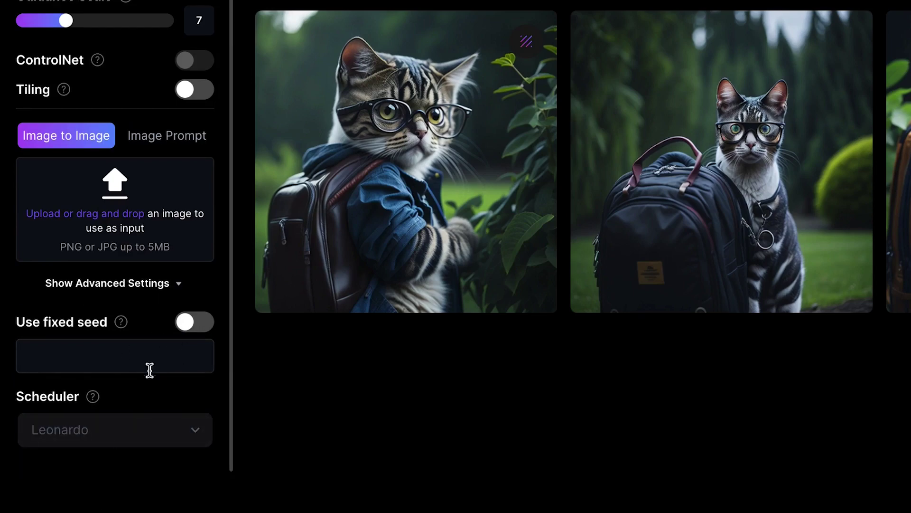
scroll(120, 161, up, 5)
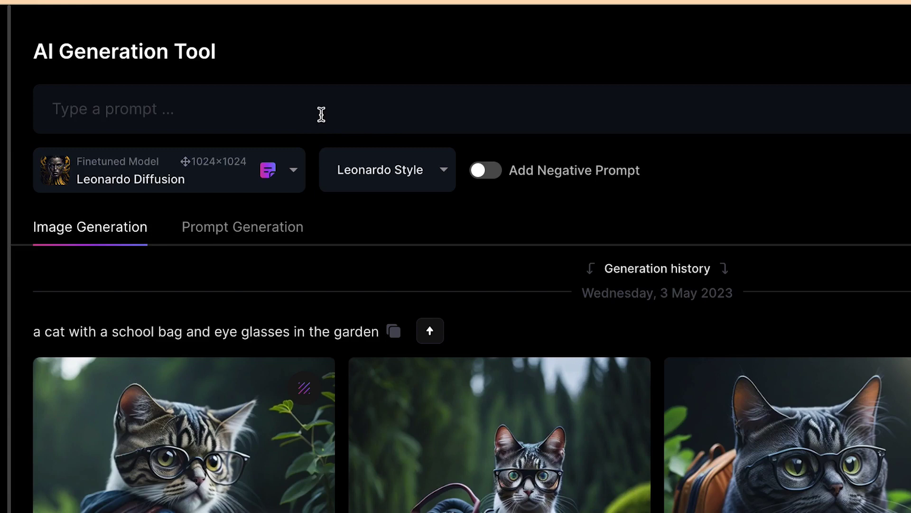
click(321, 114)
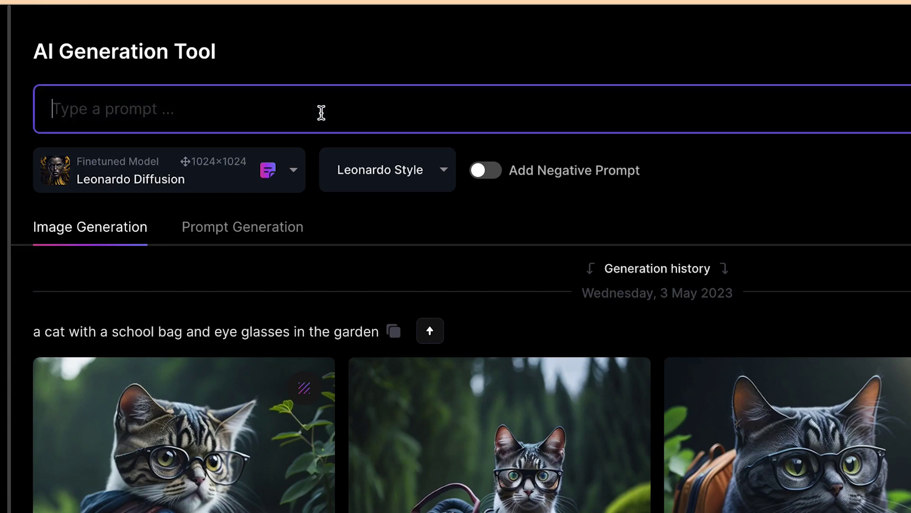
Generate images from the prompt 'Generate the image of a dog in a swimming pool?'
text(Generate the imag)
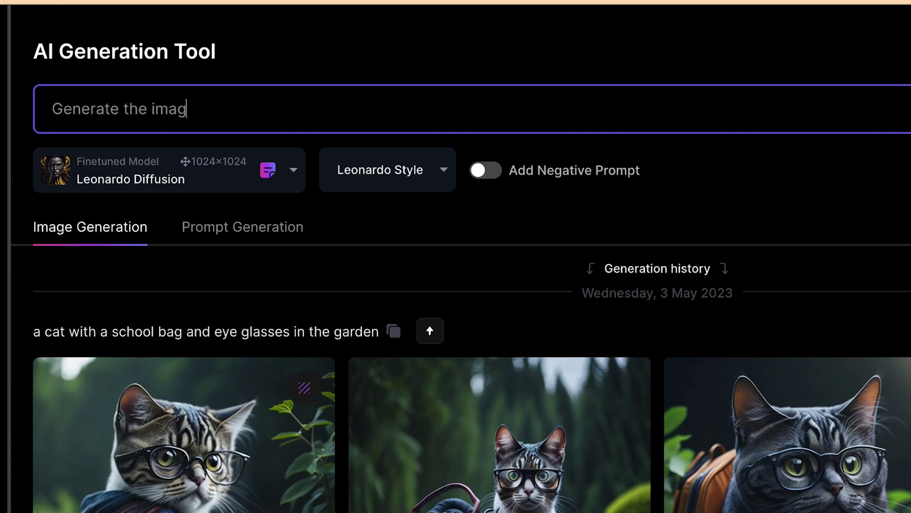
text(e of a dog in a swim)
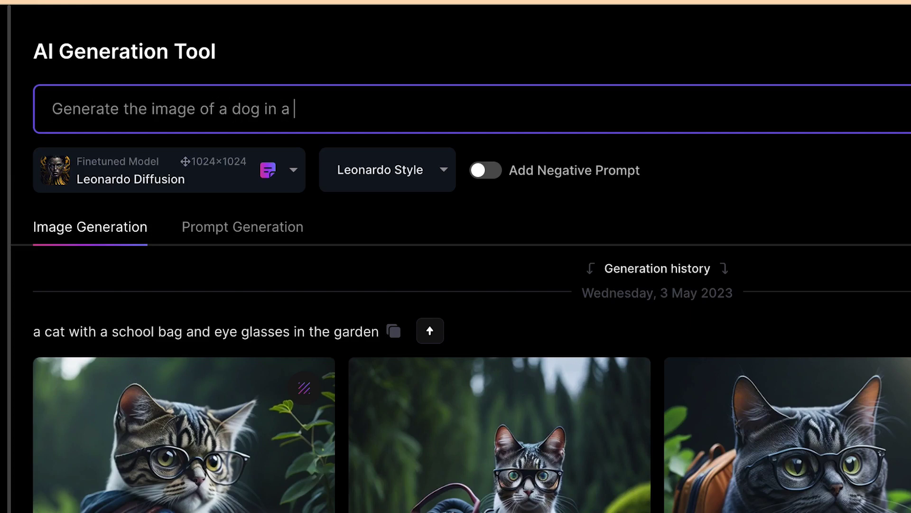
text(ming pool?)
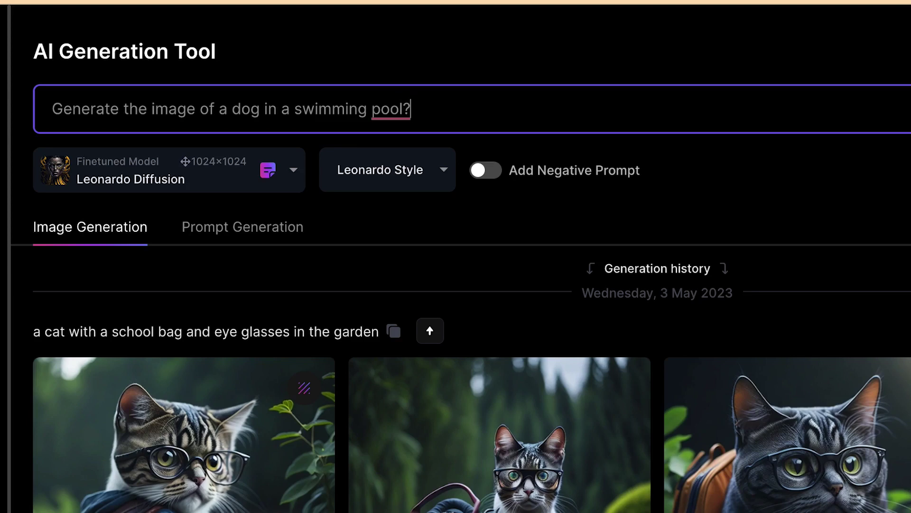
key(Return)
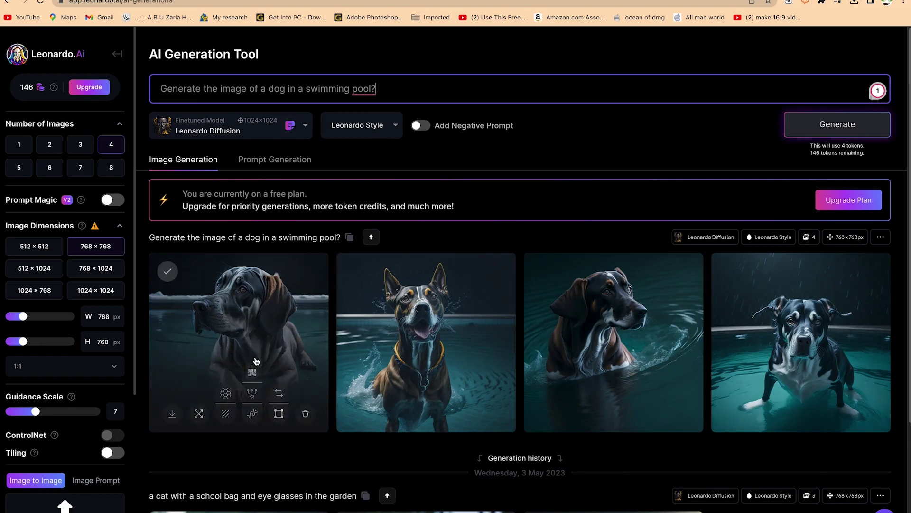
mouse_move(290, 349)
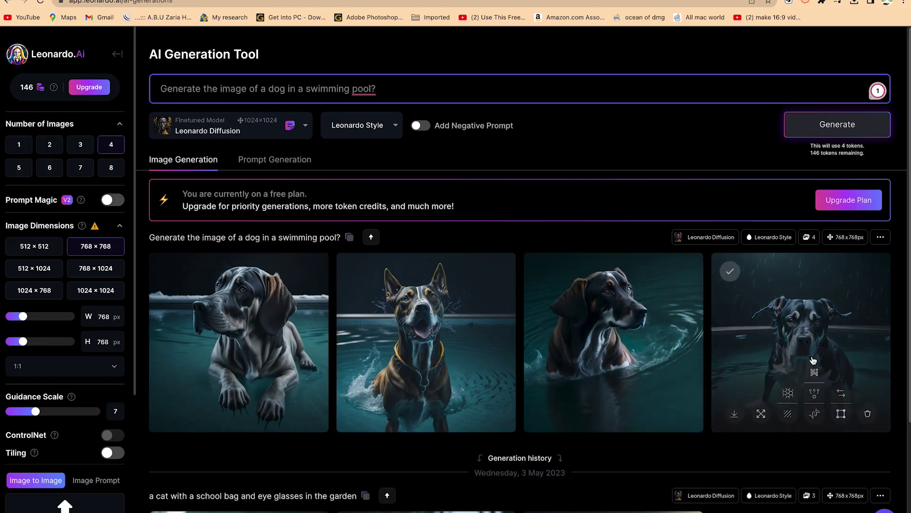
click(387, 126)
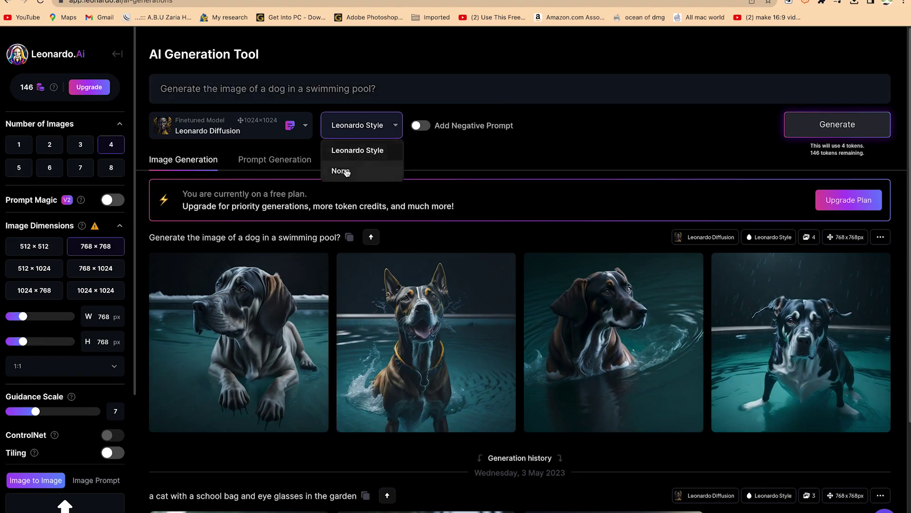
click(473, 160)
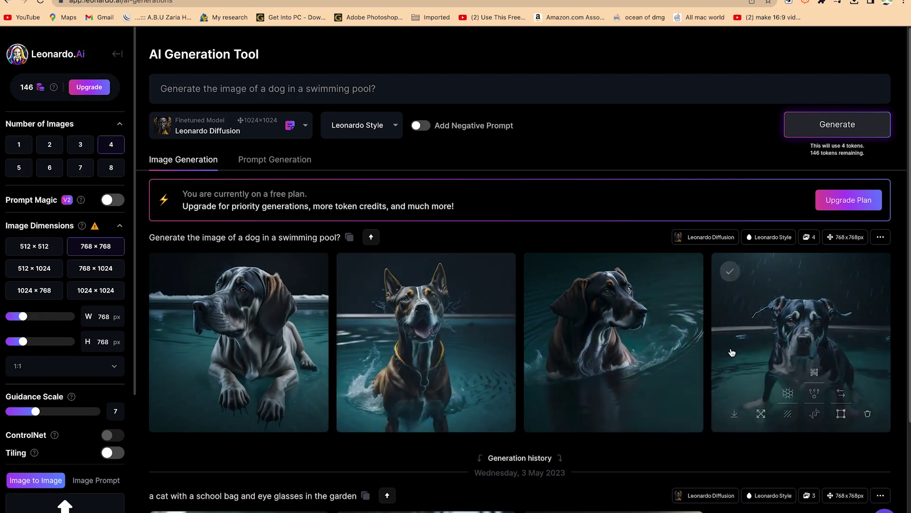
scroll(703, 332, down, 1)
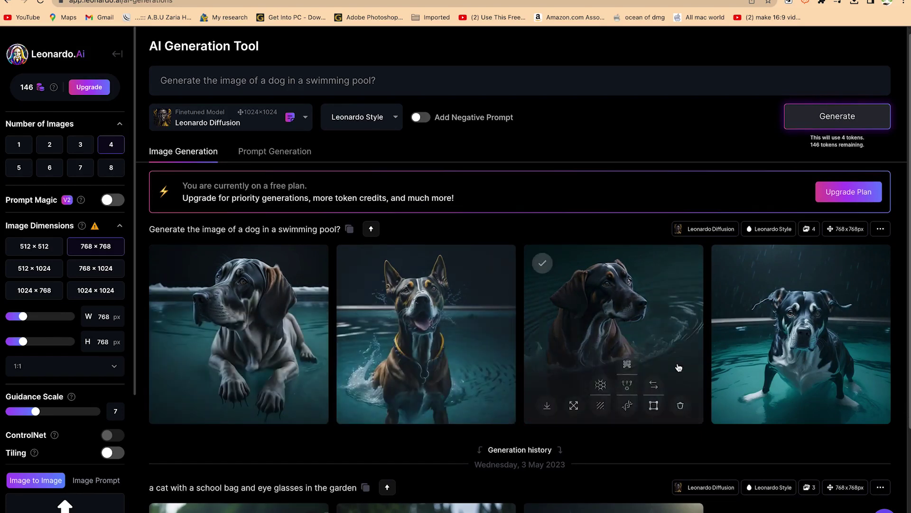
mouse_move(789, 380)
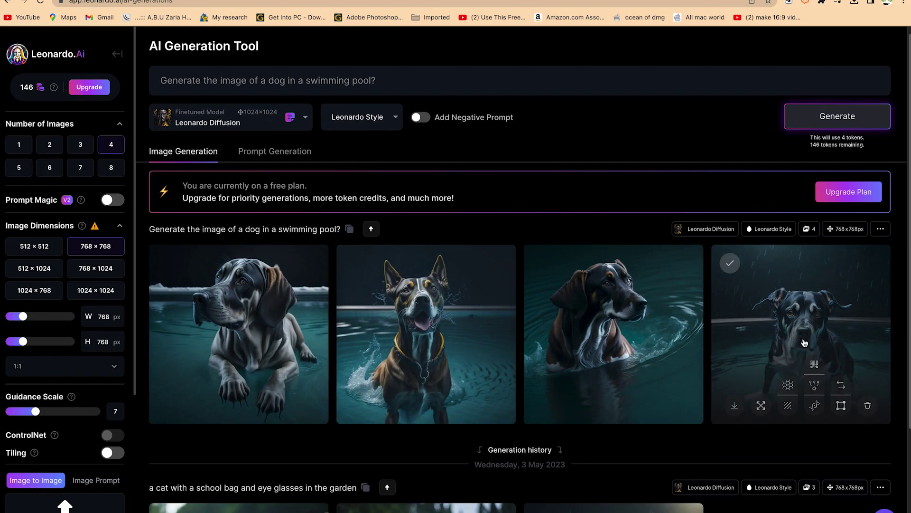
click(778, 307)
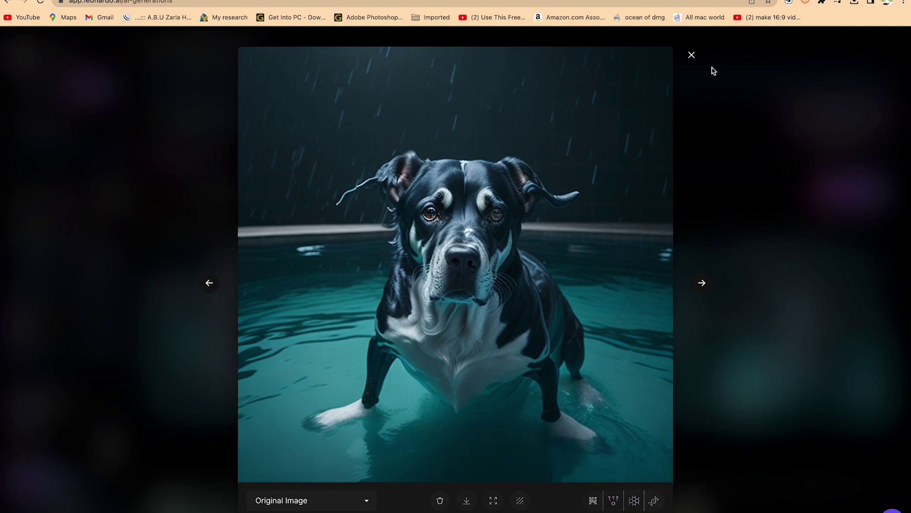
Close the full-size viewer and load the fourth dog image into the Canvas editor
click(692, 56)
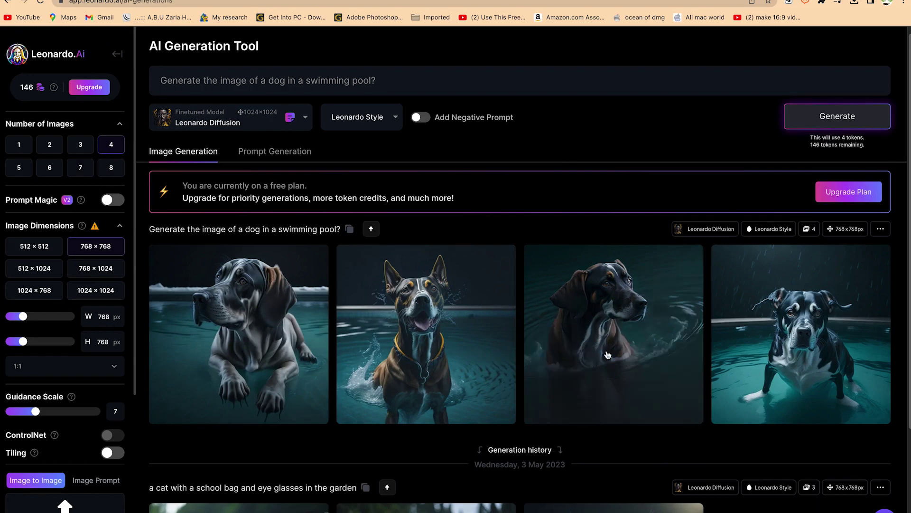
mouse_move(838, 404)
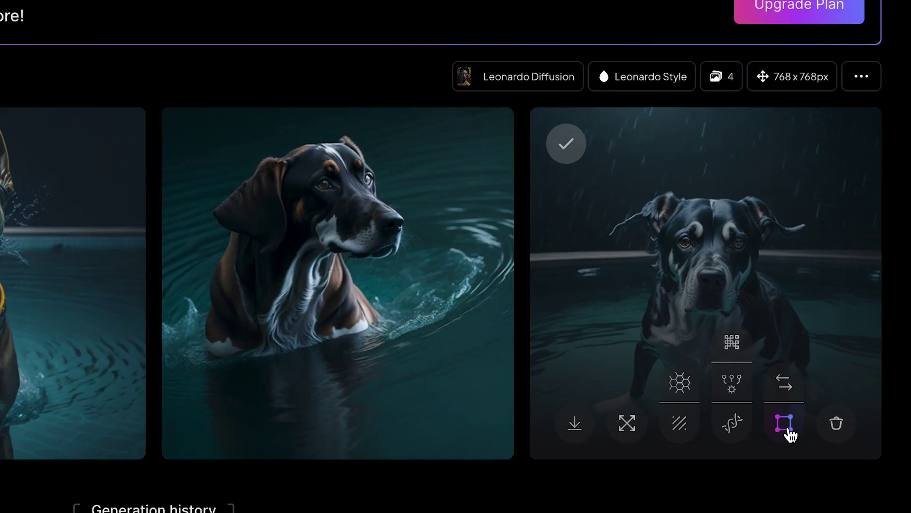
click(784, 423)
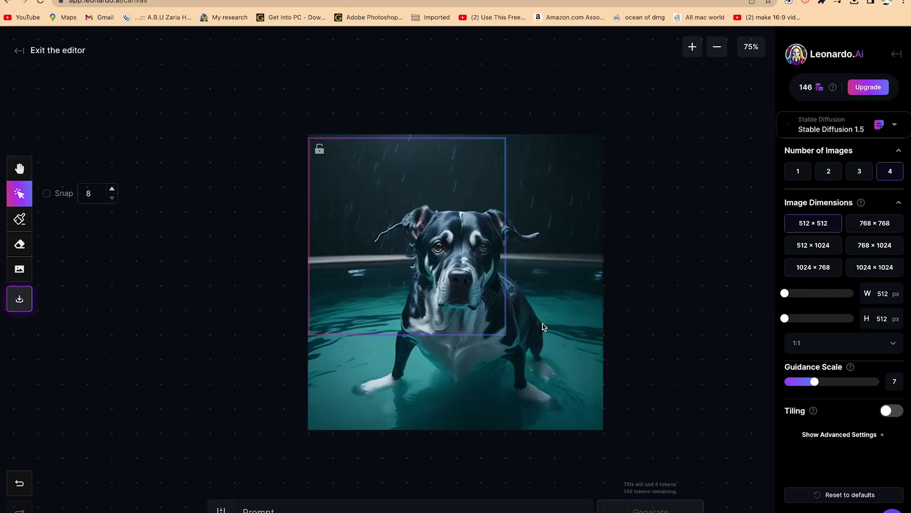
Move the dog image up-left on the canvas and shrink it from its corner
drag(491, 340, 488, 334)
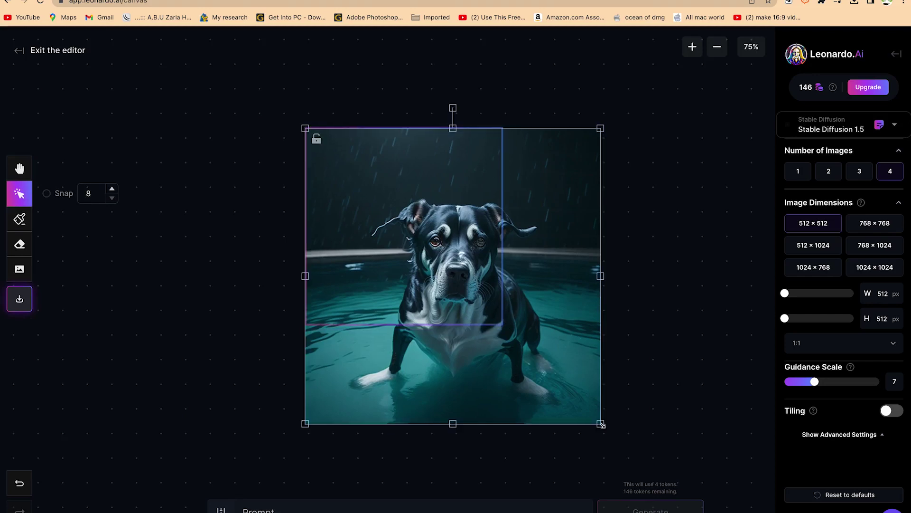
drag(600, 423, 514, 315)
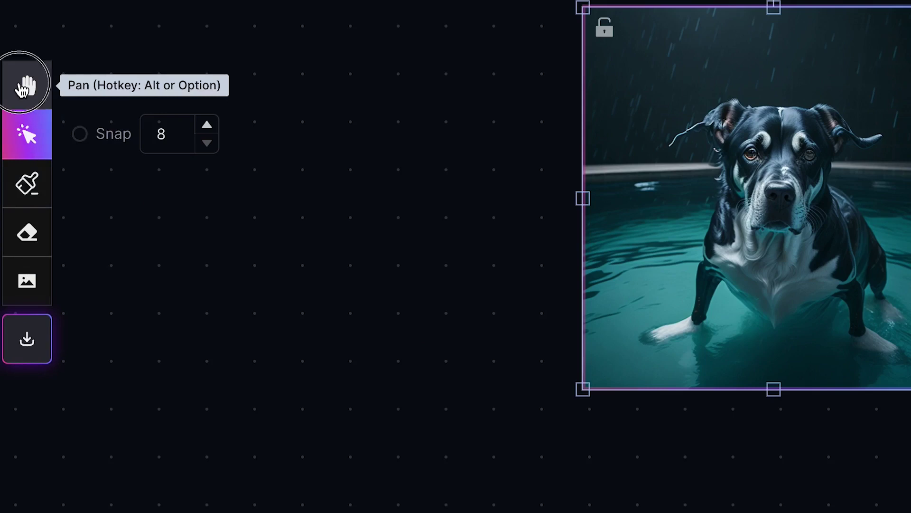
click(26, 86)
drag(759, 349, 802, 256)
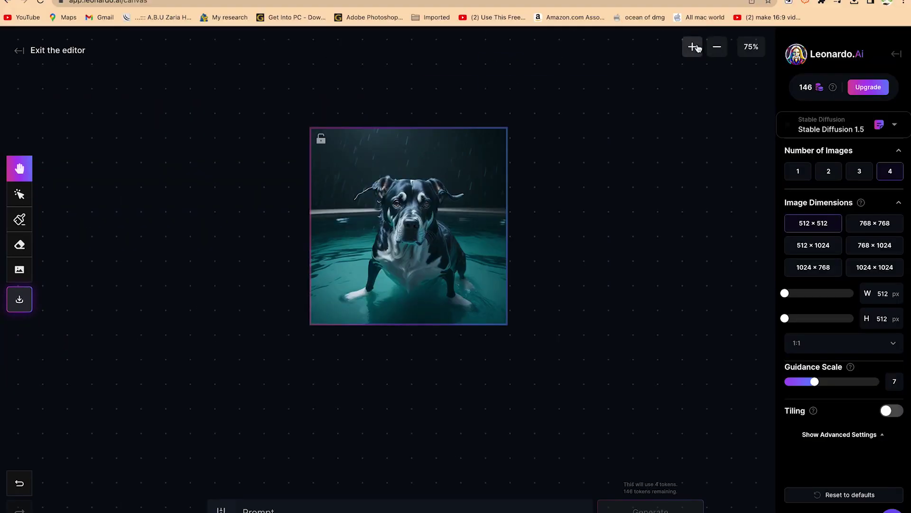
Zoom the canvas to 150% and, with the Select tool, turn on 8-pixel snapping
click(694, 47)
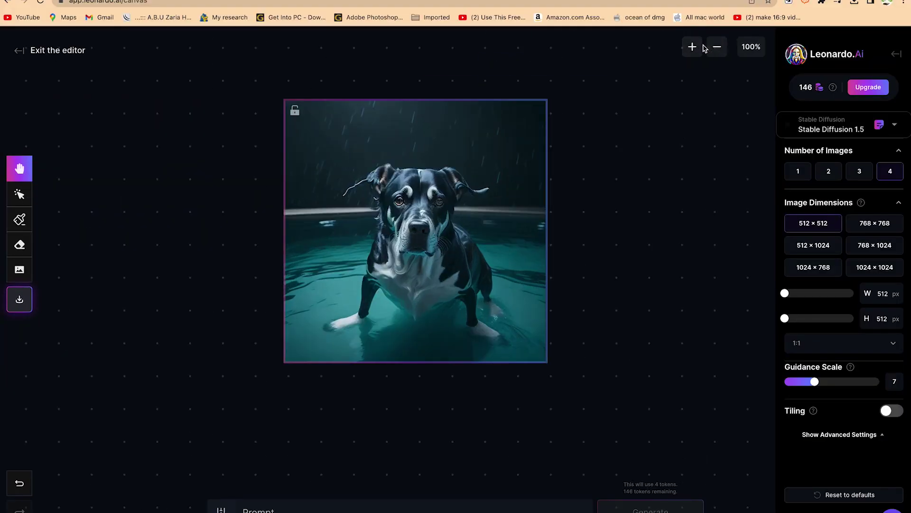
click(692, 49)
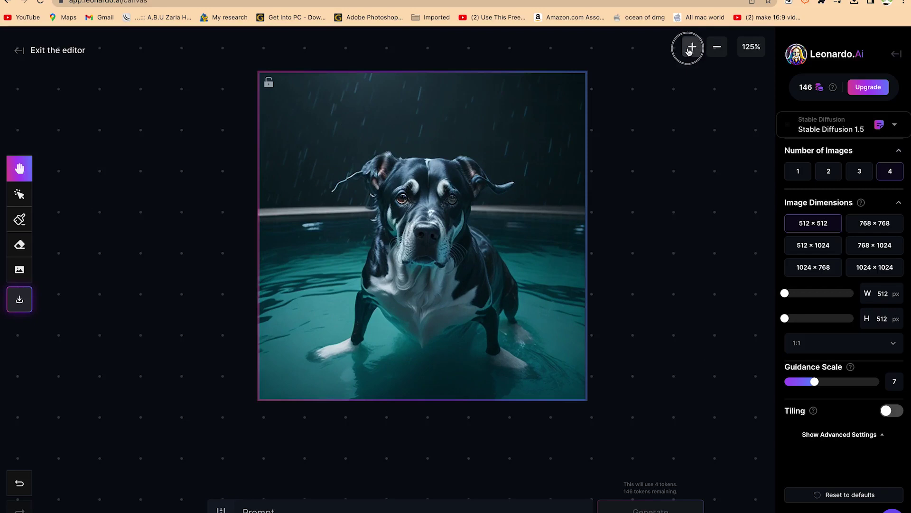
click(691, 49)
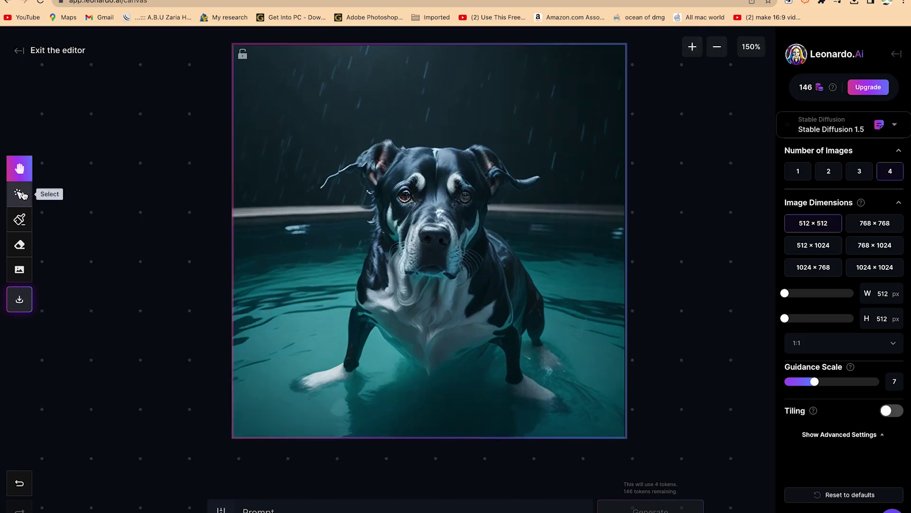
click(20, 195)
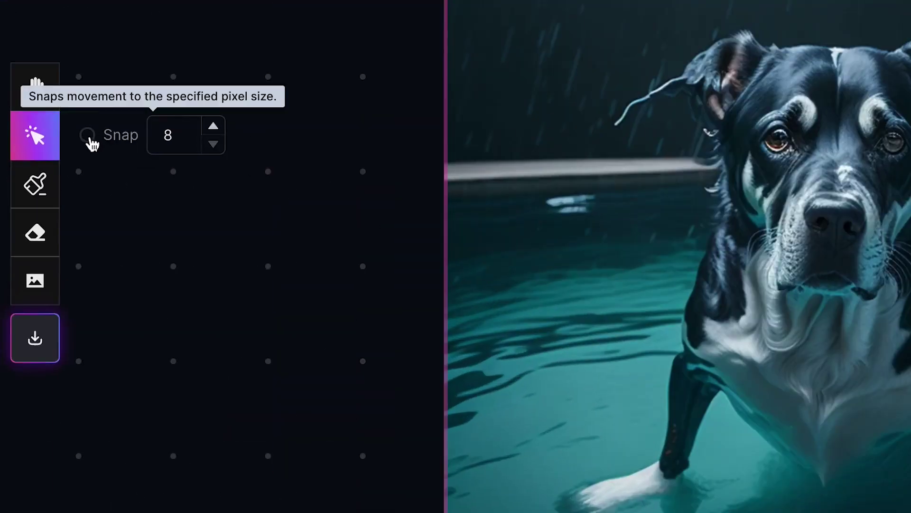
click(88, 138)
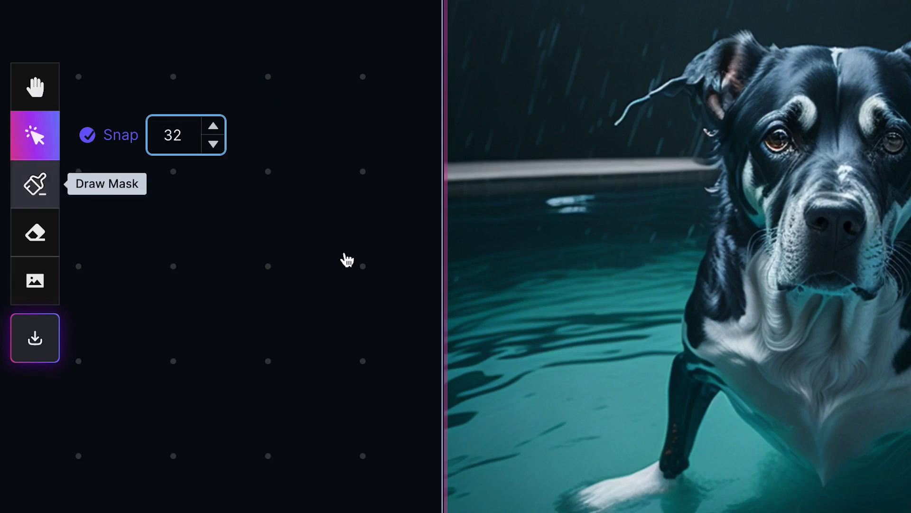
Paint a thick mask over the dog's head and right side, undoing the extra thin leg stroke
click(56, 194)
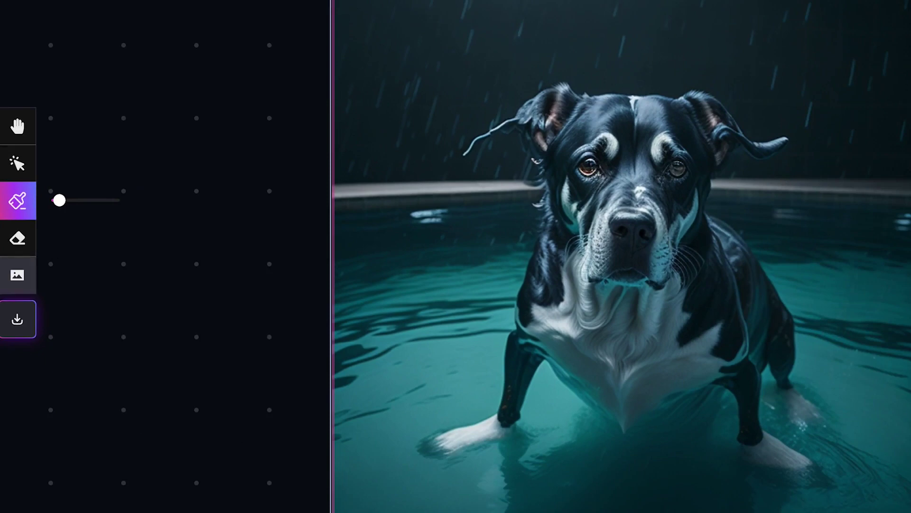
drag(60, 202, 79, 208)
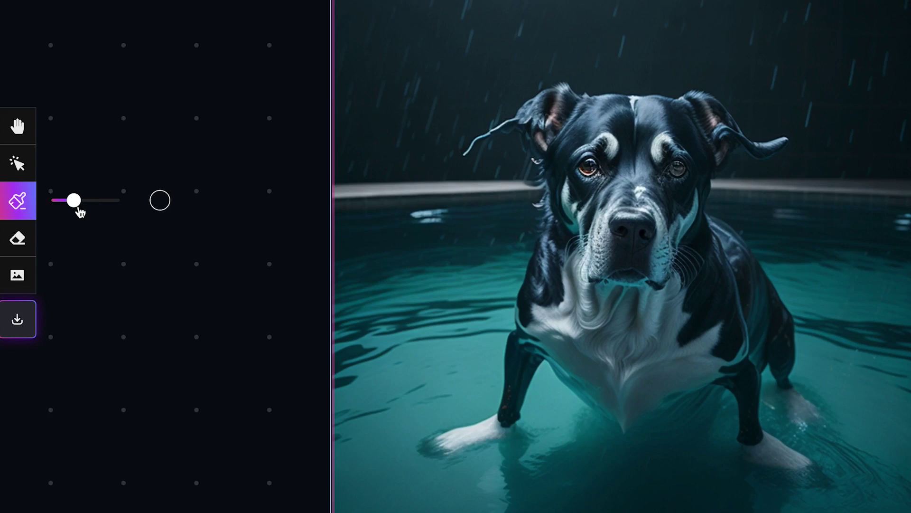
mouse_move(526, 80)
mouse_down()
mouse_move(591, 67)
mouse_move(602, 78)
mouse_move(649, 81)
mouse_move(725, 75)
mouse_move(775, 122)
mouse_move(810, 117)
mouse_move(806, 148)
mouse_move(744, 168)
mouse_move(735, 192)
mouse_move(789, 249)
mouse_move(818, 305)
mouse_move(817, 374)
mouse_up()
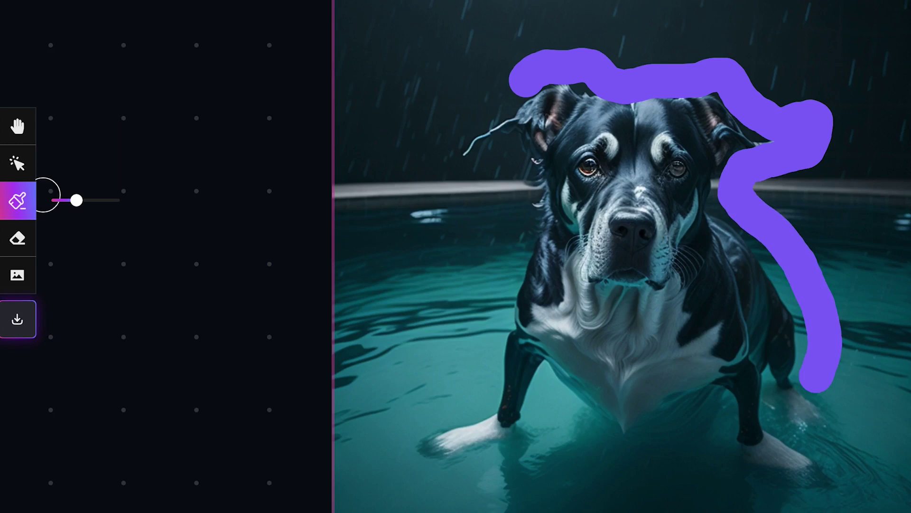
drag(74, 205, 56, 205)
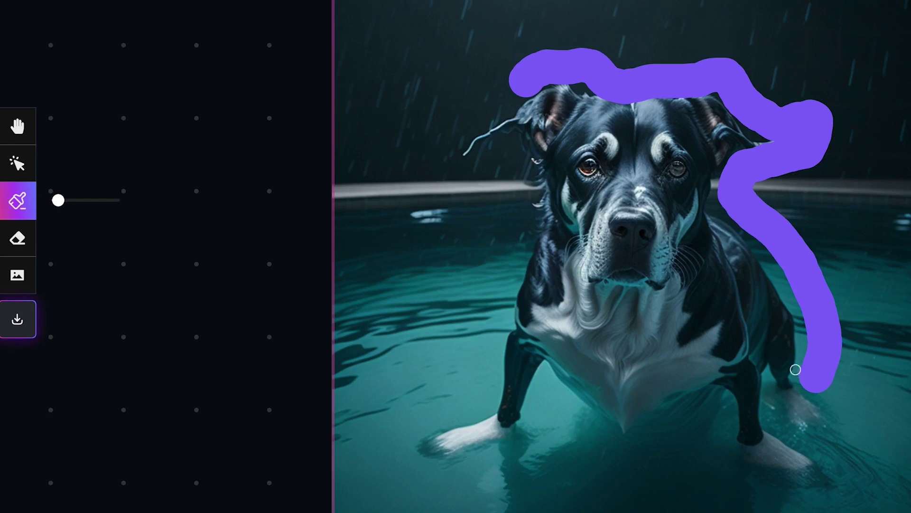
mouse_move(804, 374)
mouse_down()
mouse_move(773, 390)
mouse_move(767, 366)
mouse_move(761, 413)
mouse_move(810, 437)
mouse_move(830, 472)
mouse_move(816, 476)
mouse_move(774, 468)
mouse_move(731, 443)
mouse_move(721, 388)
mouse_move(626, 425)
mouse_move(595, 418)
mouse_move(545, 372)
mouse_up()
drag(515, 340, 502, 325)
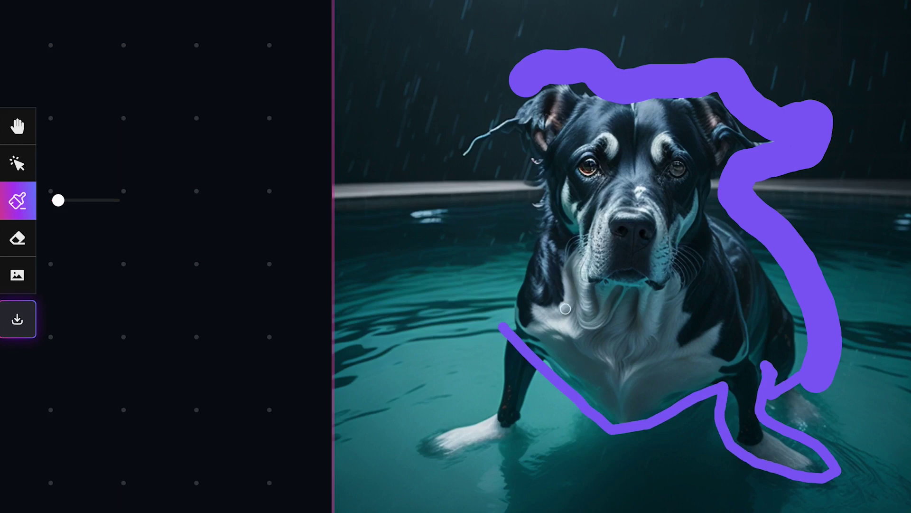
key(ctrl+z)
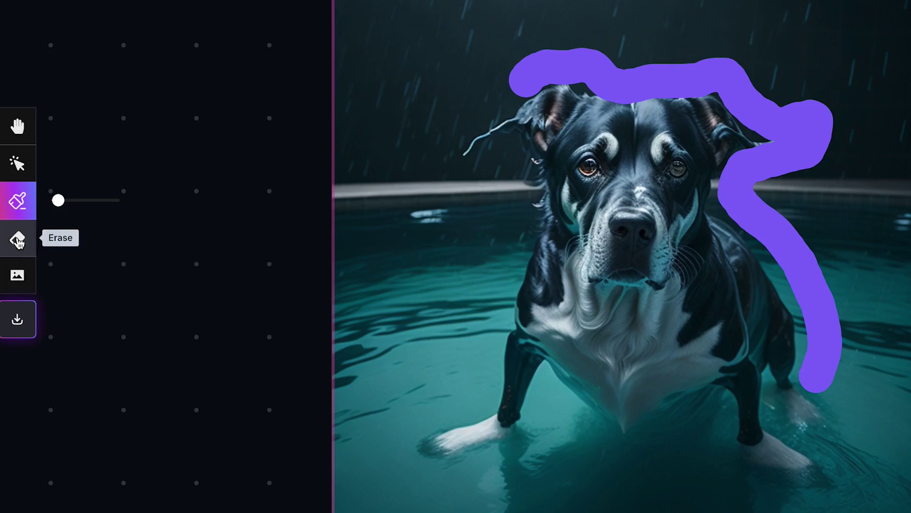
Erase a streak above the dog's ear, then erase the mask's upper-left end with Mask Only
click(72, 238)
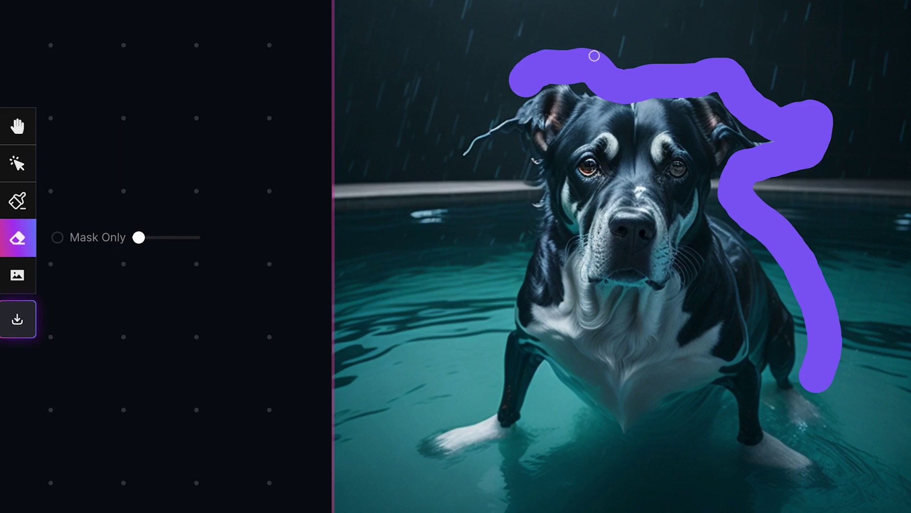
mouse_move(573, 27)
mouse_down()
mouse_move(494, 107)
mouse_move(565, 24)
mouse_move(499, 88)
mouse_up()
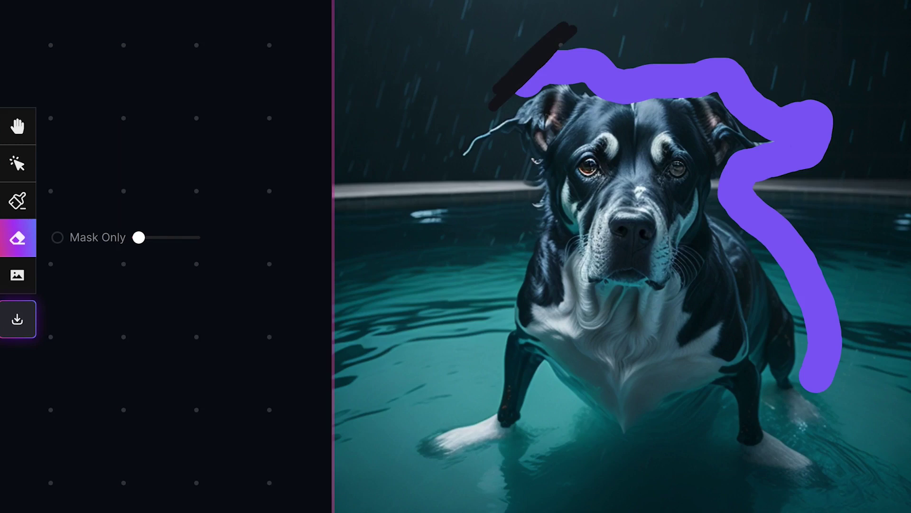
click(59, 238)
mouse_move(607, 60)
mouse_down()
mouse_move(543, 75)
mouse_move(584, 57)
mouse_move(598, 34)
mouse_up()
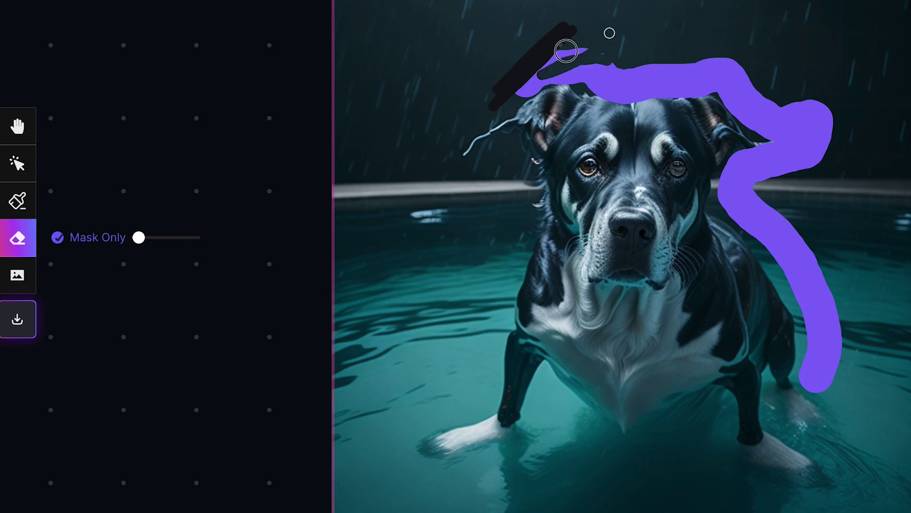
mouse_move(555, 63)
mouse_down()
mouse_move(529, 87)
mouse_move(594, 43)
mouse_move(548, 94)
mouse_move(593, 84)
mouse_move(679, 24)
mouse_up()
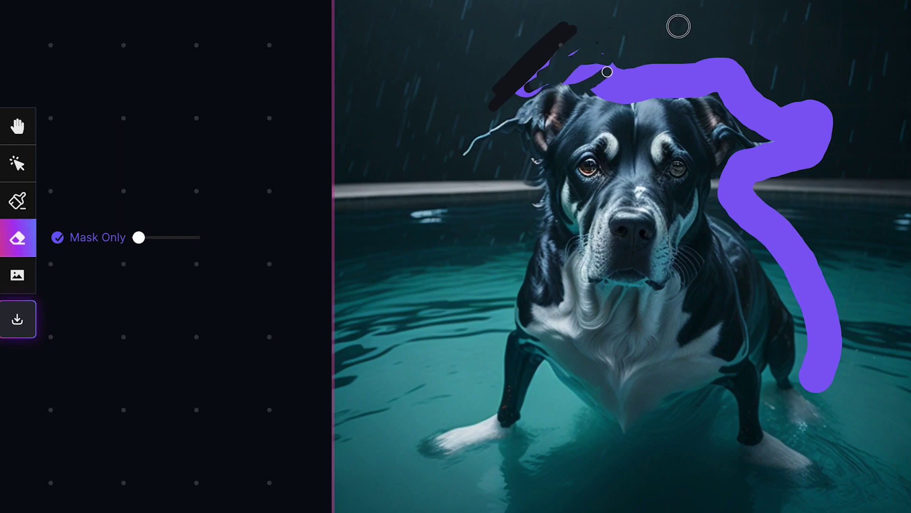
click(28, 274)
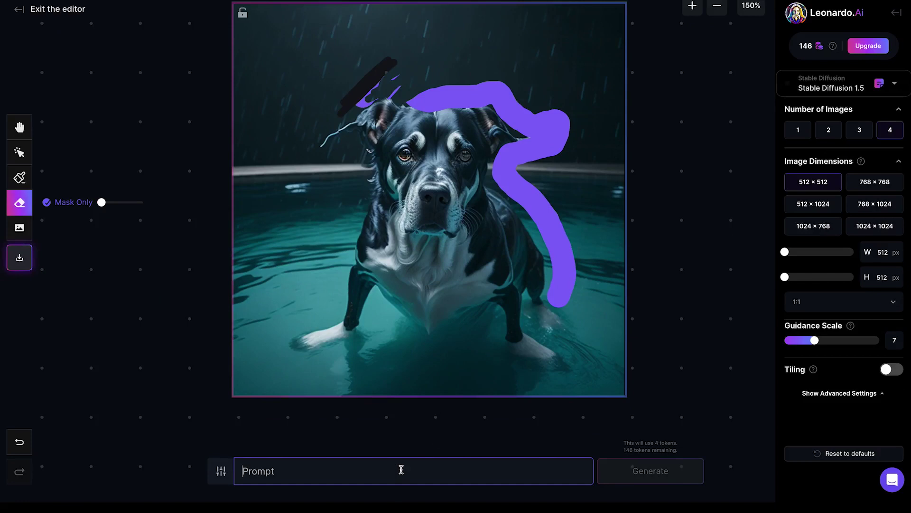
Leave the AI Canvas editor, confirming the exit, then open 3D Texture Generation with its Human body asset
click(17, 11)
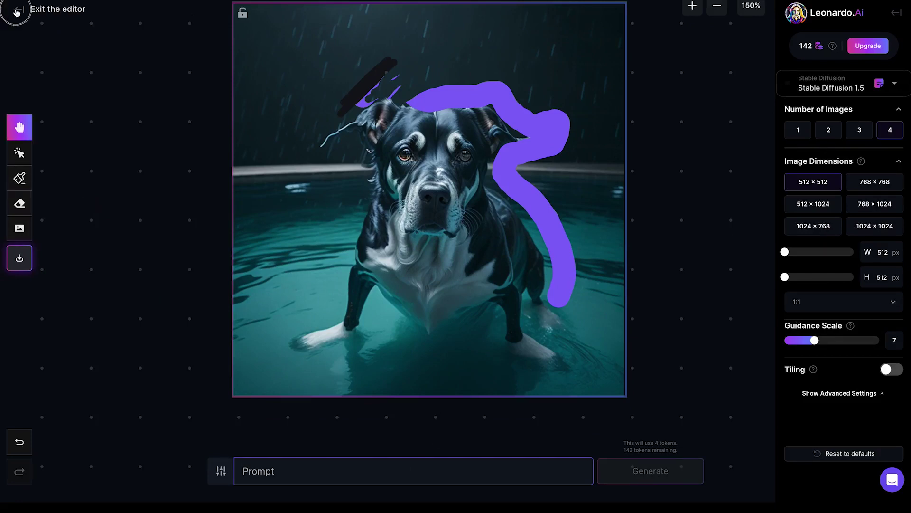
click(49, 15)
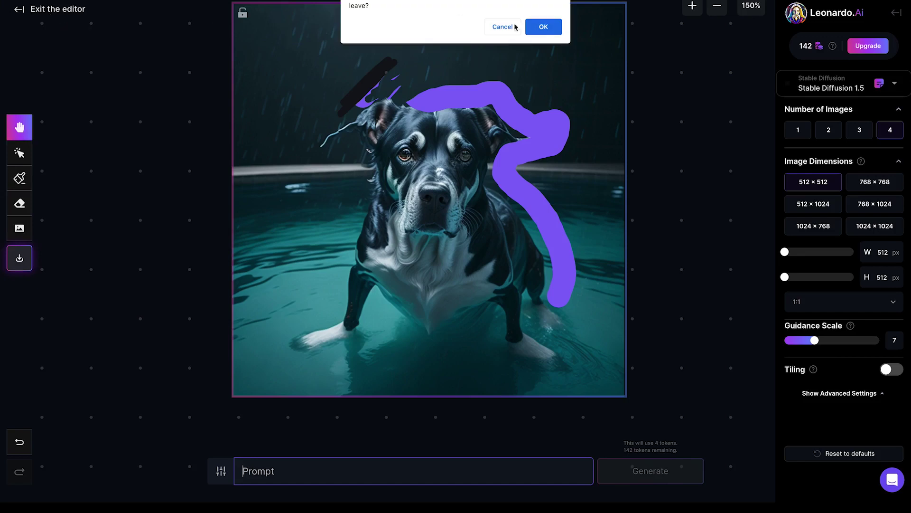
click(543, 30)
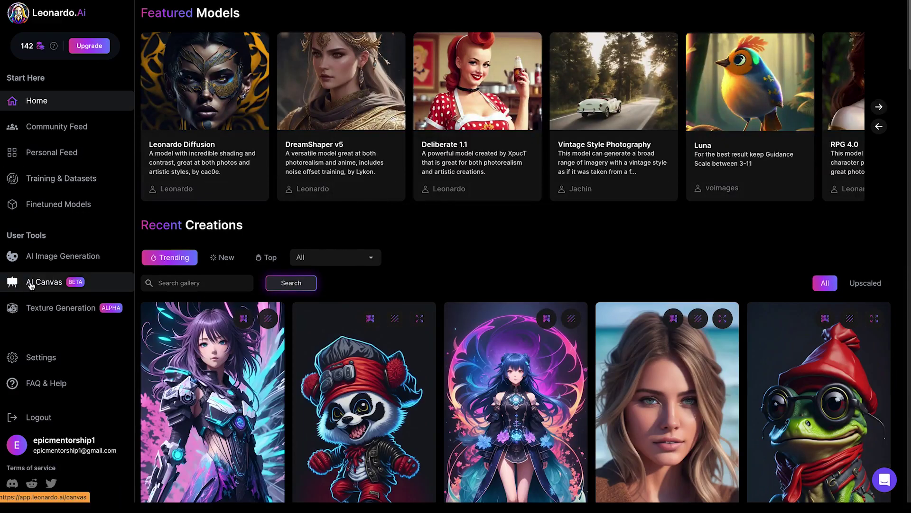
click(34, 283)
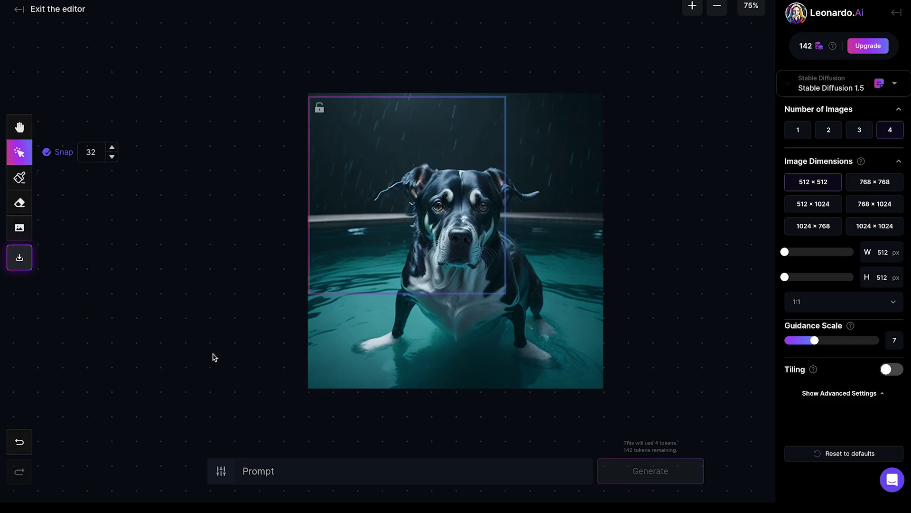
click(18, 13)
key(Return)
click(38, 309)
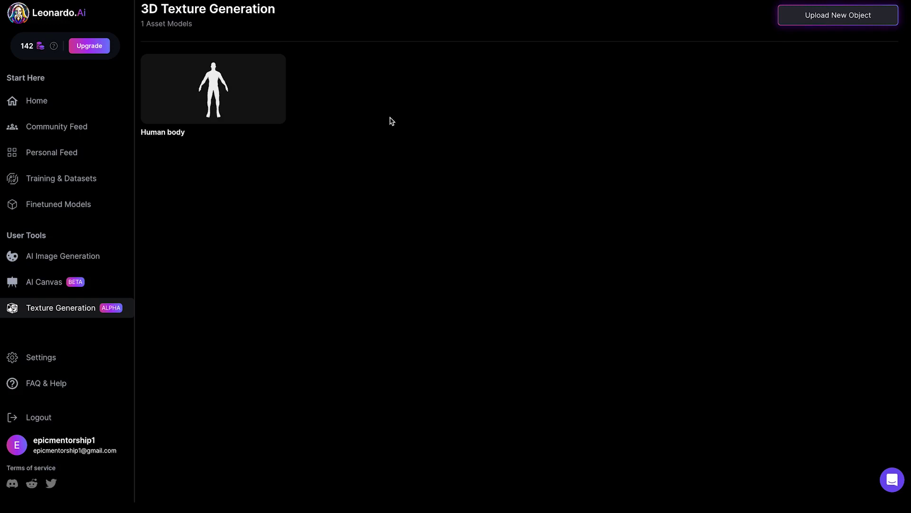
Start uploading a new 3D object with Upload New Object
click(825, 23)
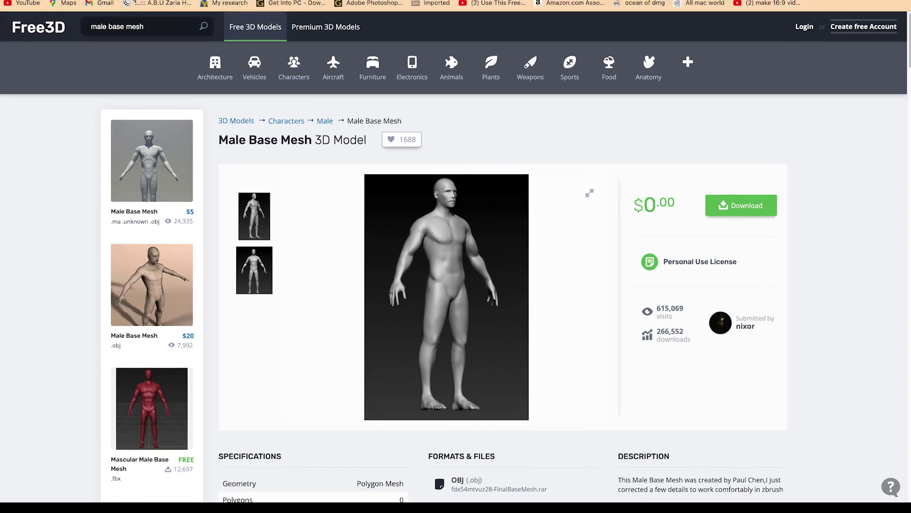
Scroll through the Free3D Male Base Mesh page's specifications and tags
scroll(163, 278, down, 3)
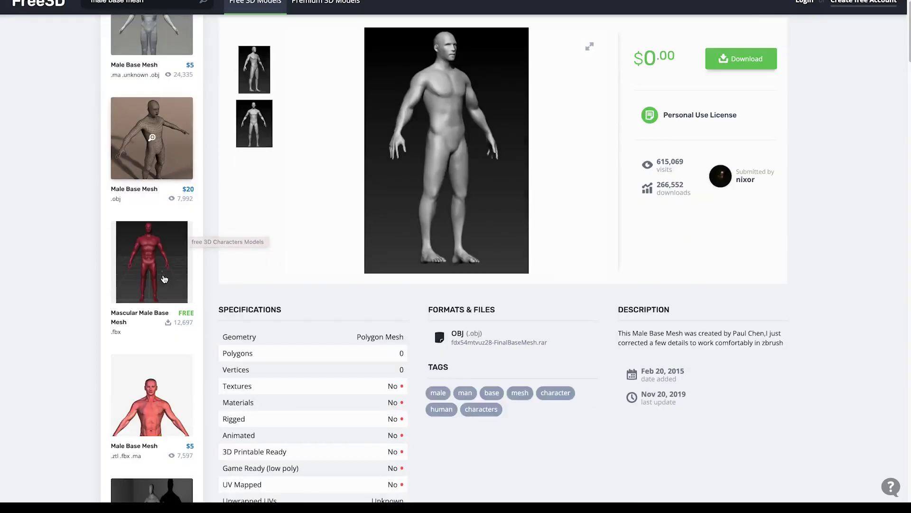
scroll(164, 278, down, 5)
scroll(228, 216, up, 6)
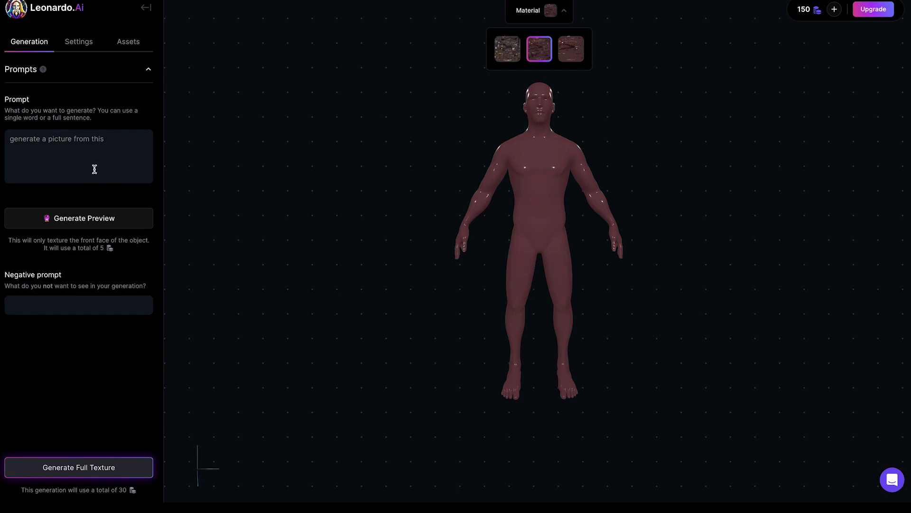
Place the cursor in the Human body texture Prompt box
click(74, 140)
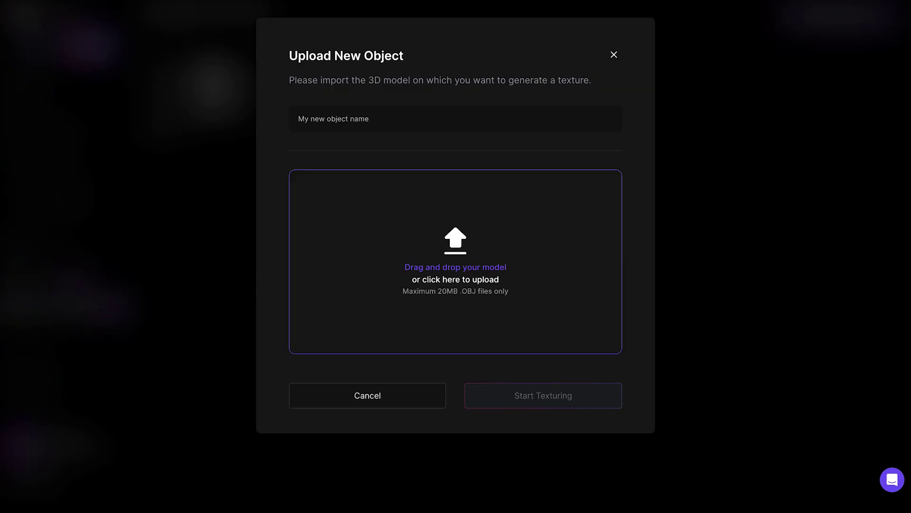
Close the Upload New Object dialog and go to the account Settings
click(614, 56)
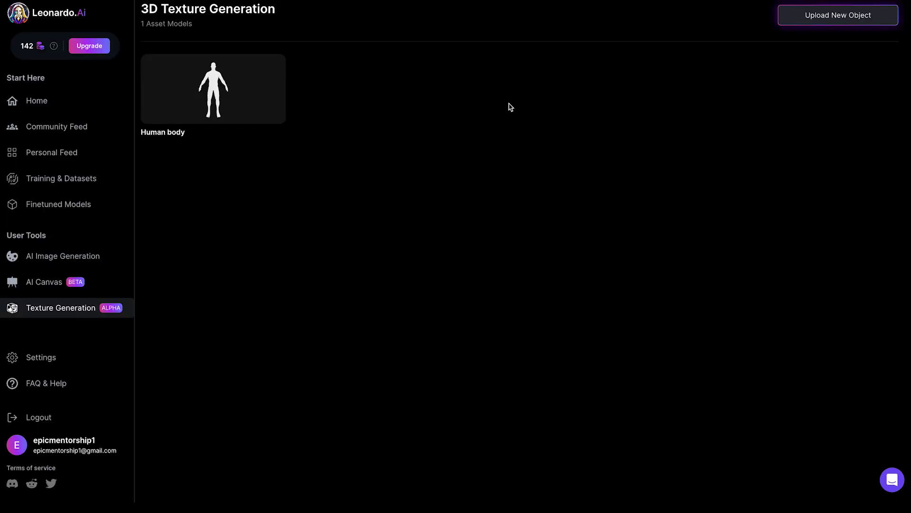
click(57, 358)
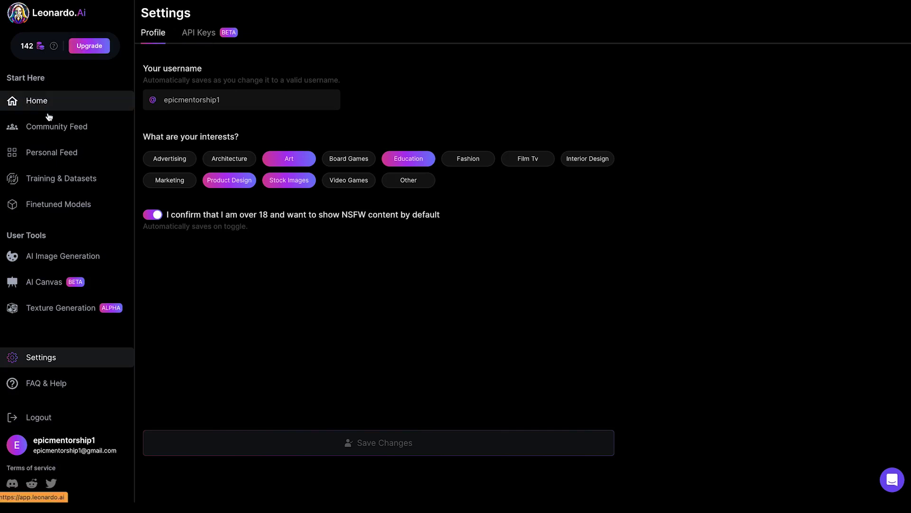
Open the Community Feed and scroll down through the Trending images
click(46, 128)
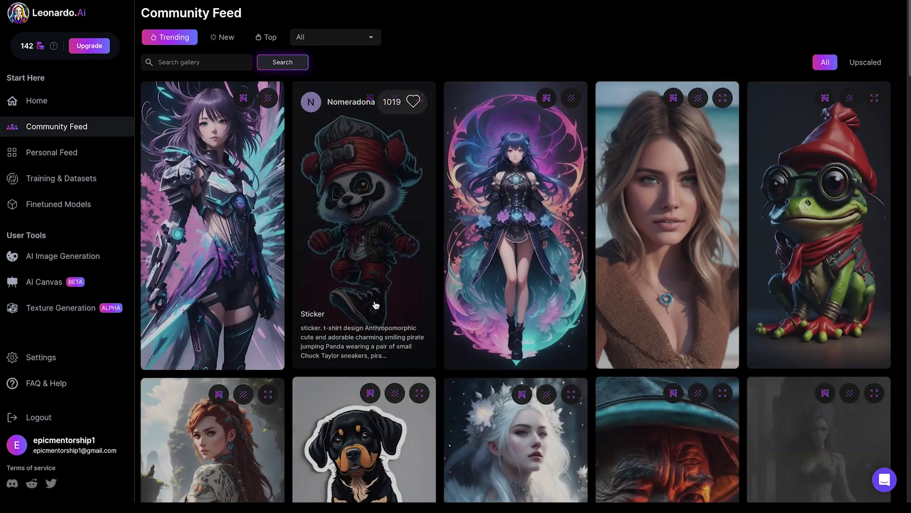
scroll(480, 316, down, 2)
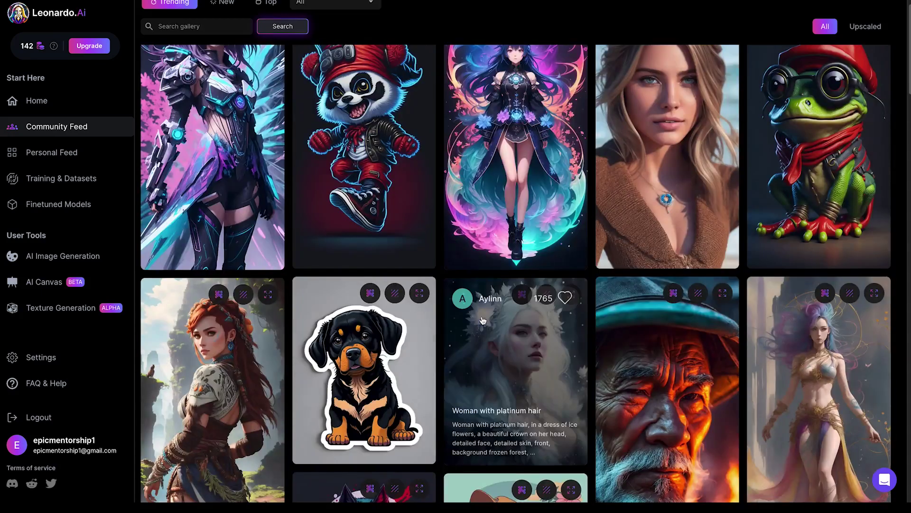